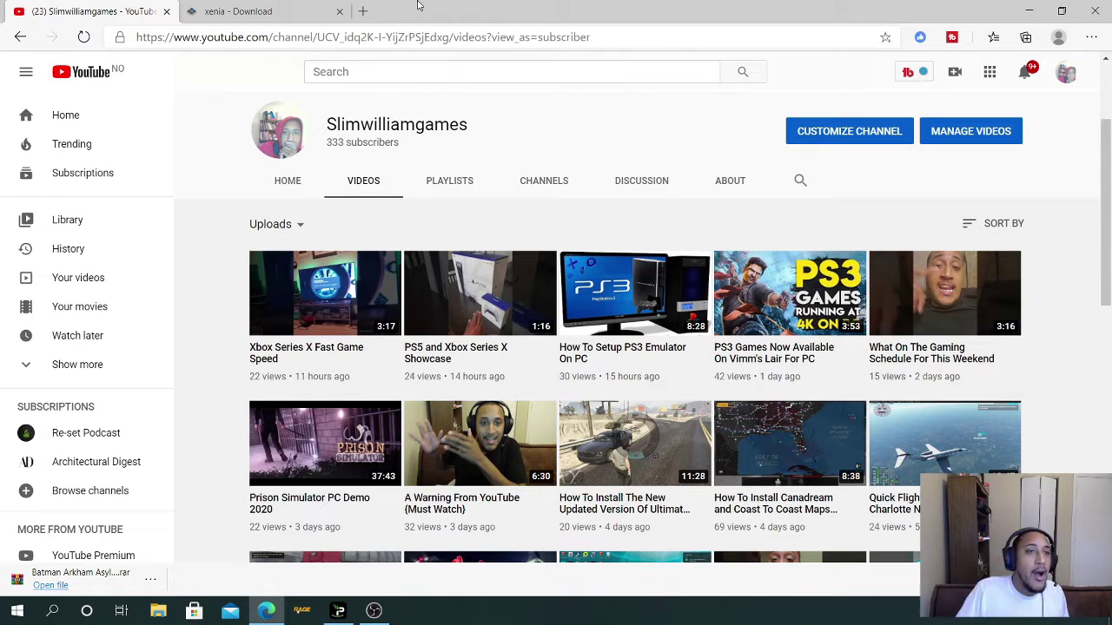
Download the master branch build of Xenia from its download page and minimise the browser
left_click(233, 14)
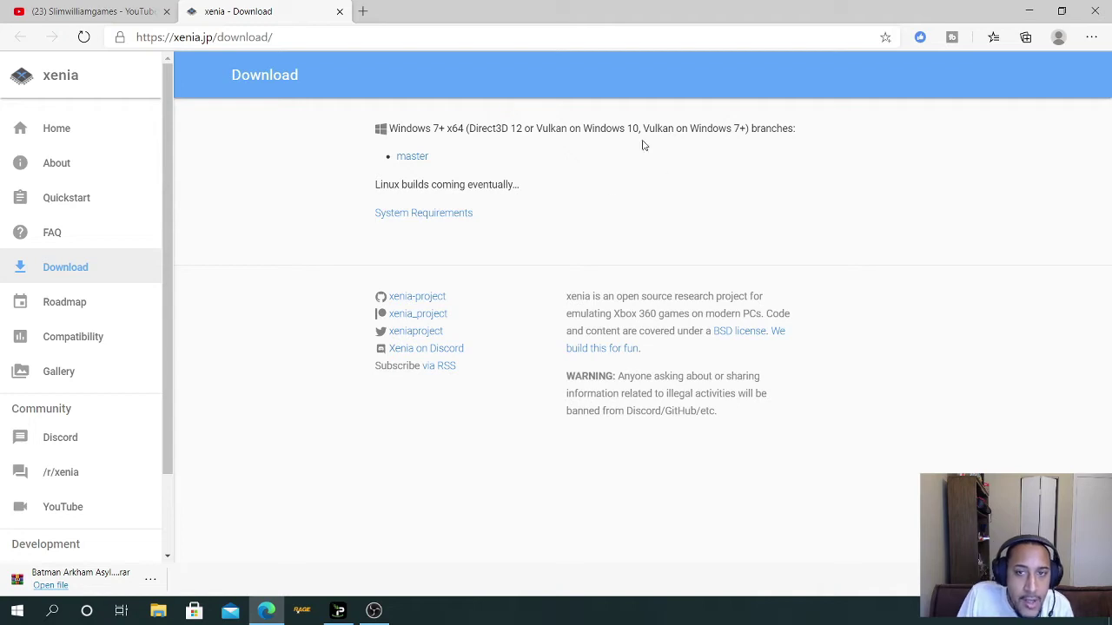
left_click(414, 157)
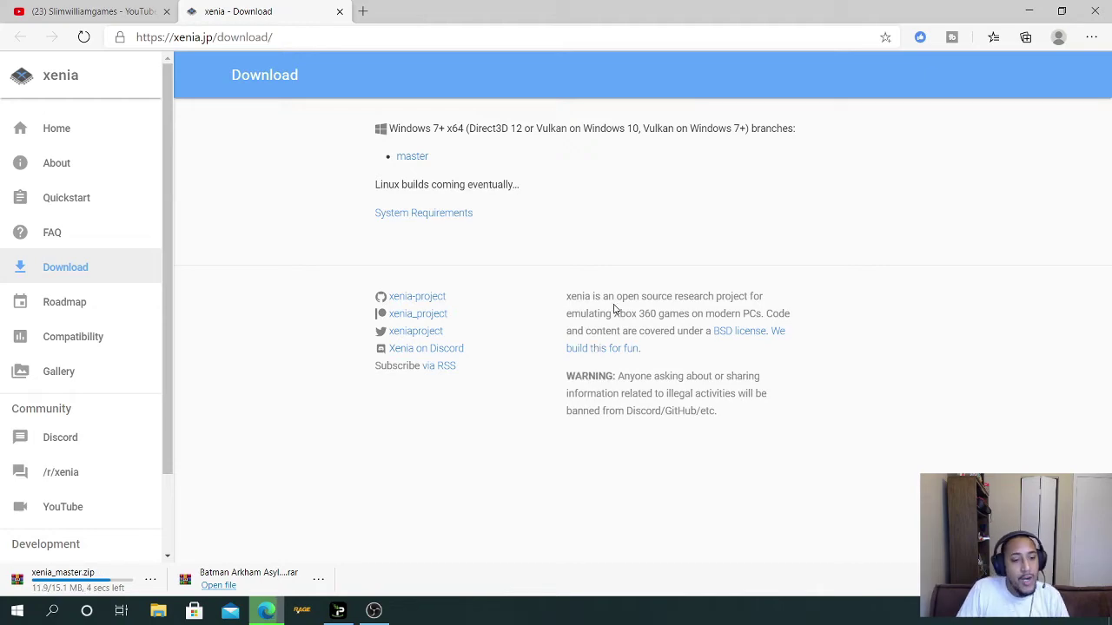
left_click(1028, 11)
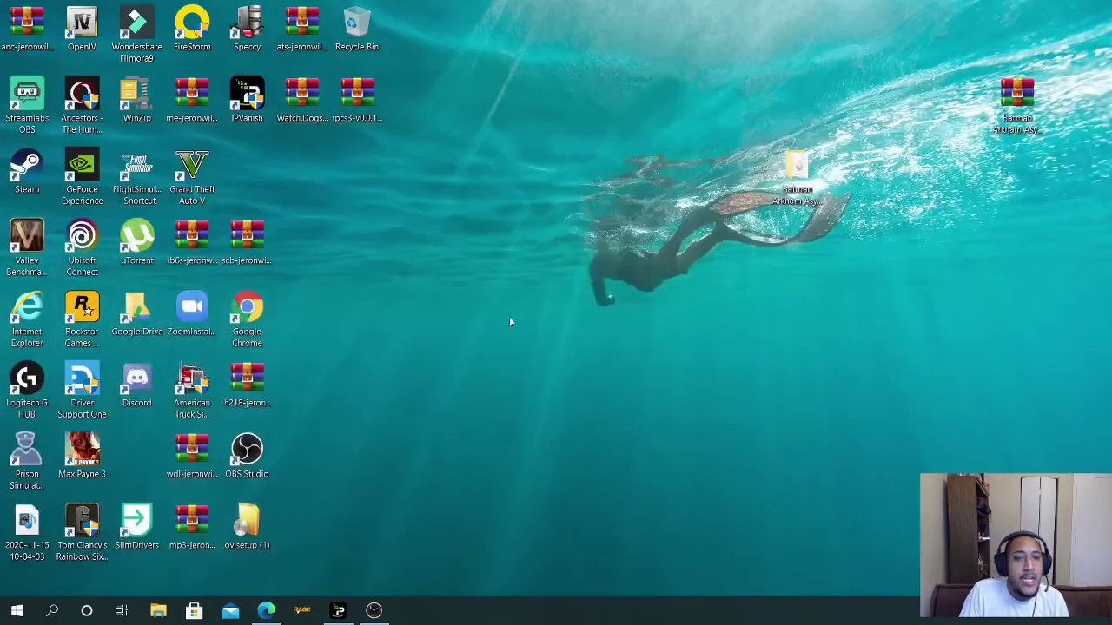
Move the xenia_master archive from the Downloads folder to the desktop and close the folder window
left_click(157, 611)
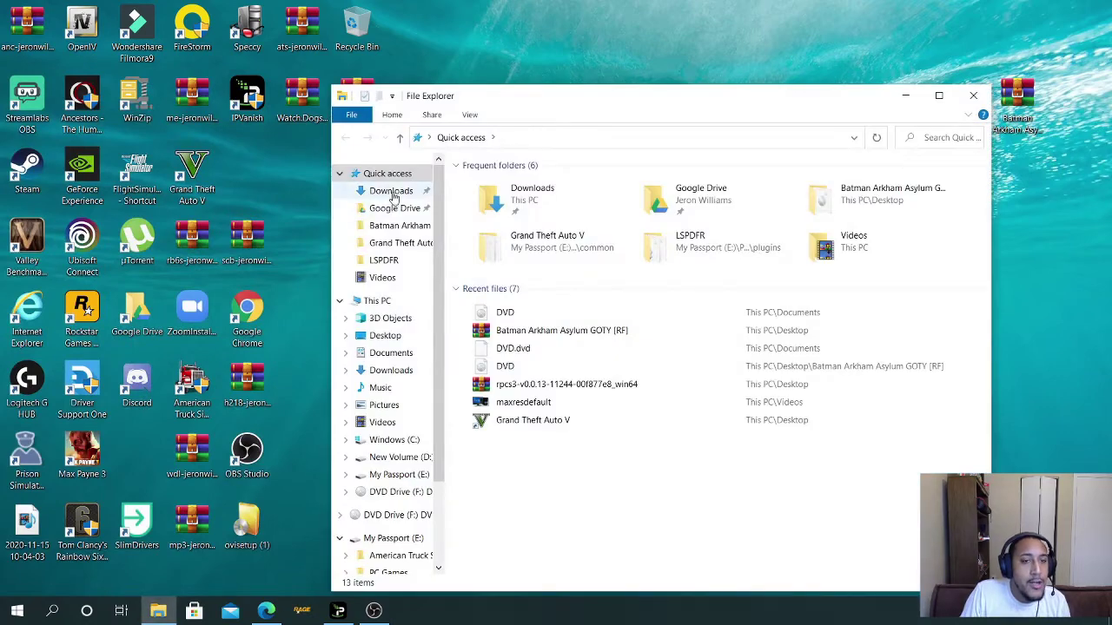
left_click(390, 190)
left_click_drag(658, 102, 512, 162)
left_click_drag(358, 265, 585, 53)
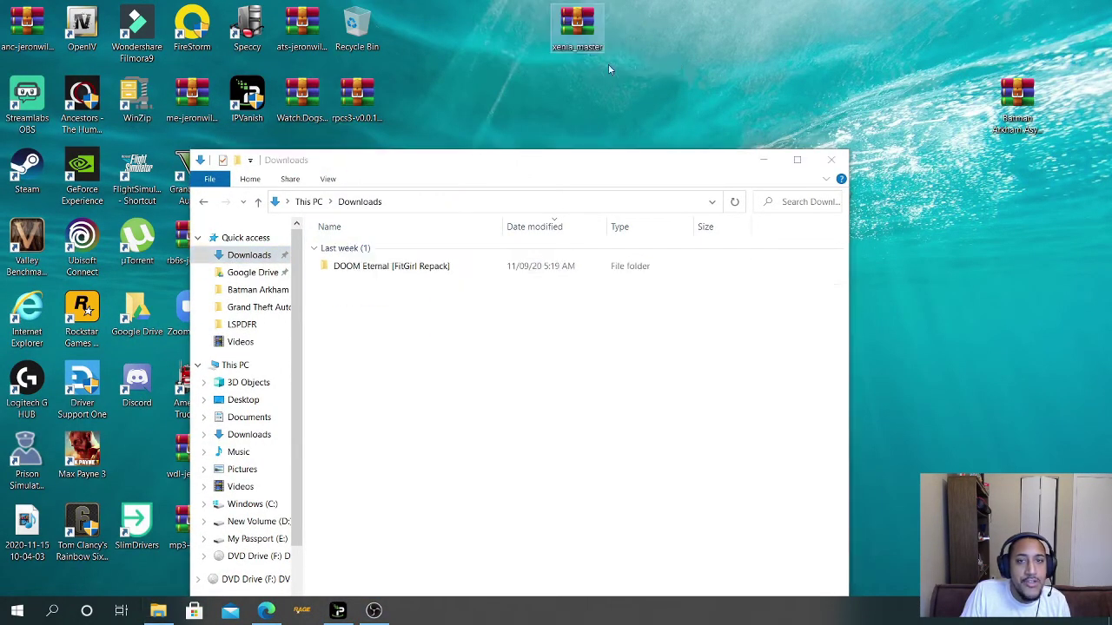
left_click(830, 160)
Open the xenia_master archive and run xenia.exe from it, leaving only the emulator window open
double_click(569, 31)
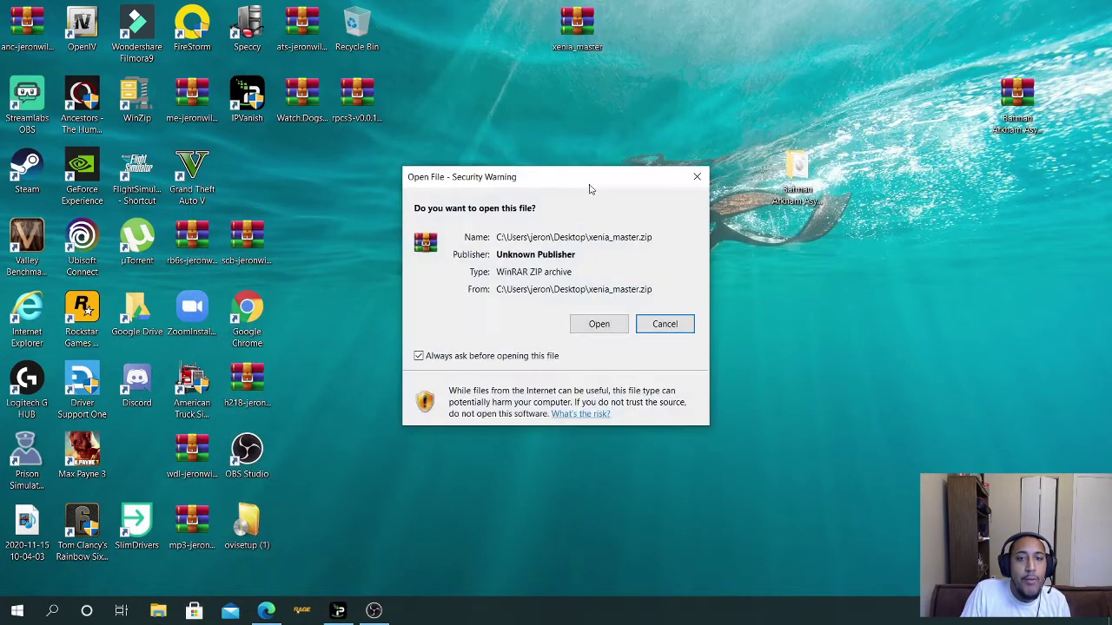
left_click(587, 329)
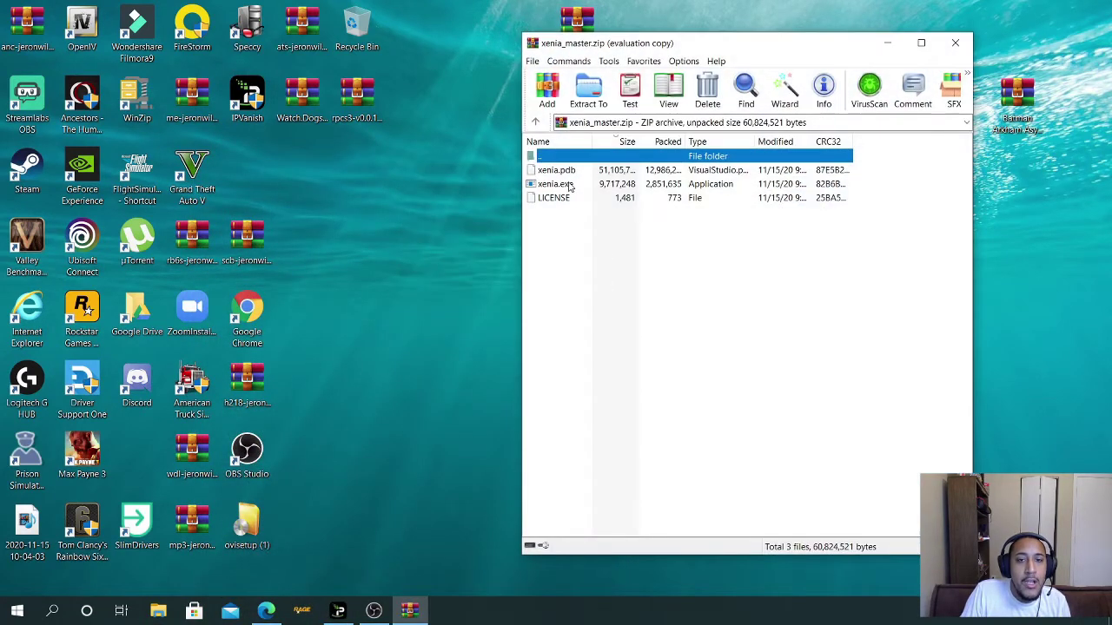
left_click(848, 244)
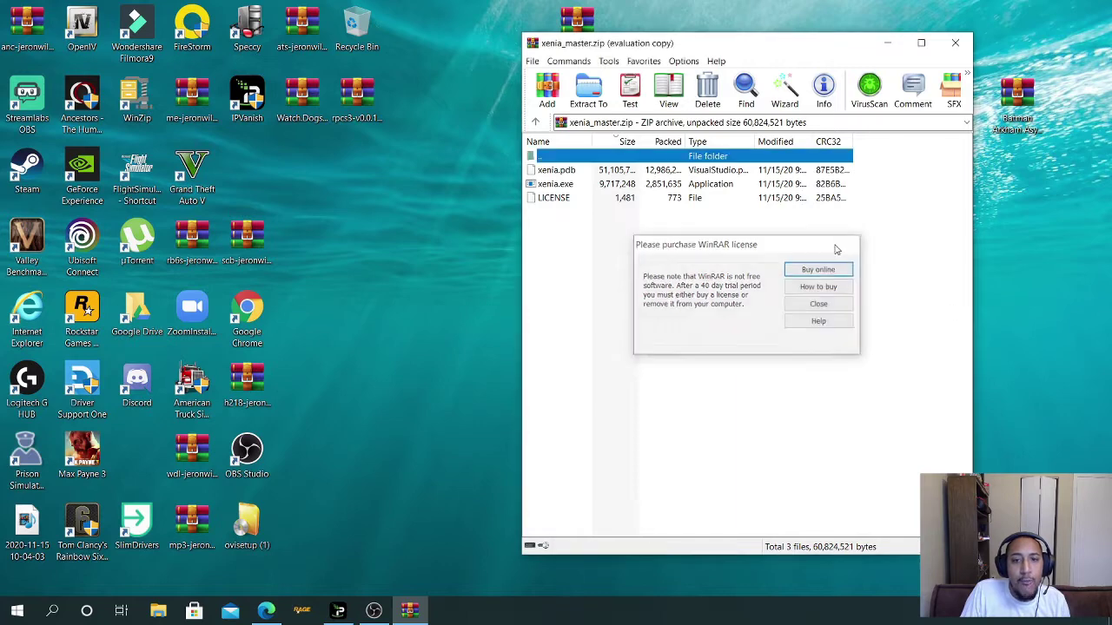
left_click(548, 186)
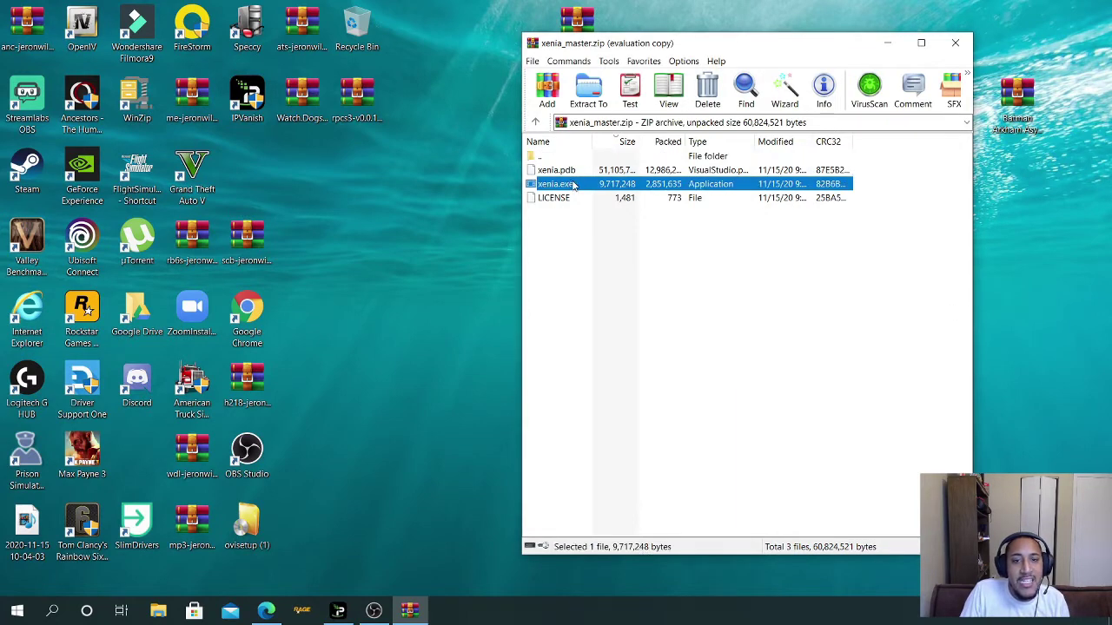
double_click(574, 189)
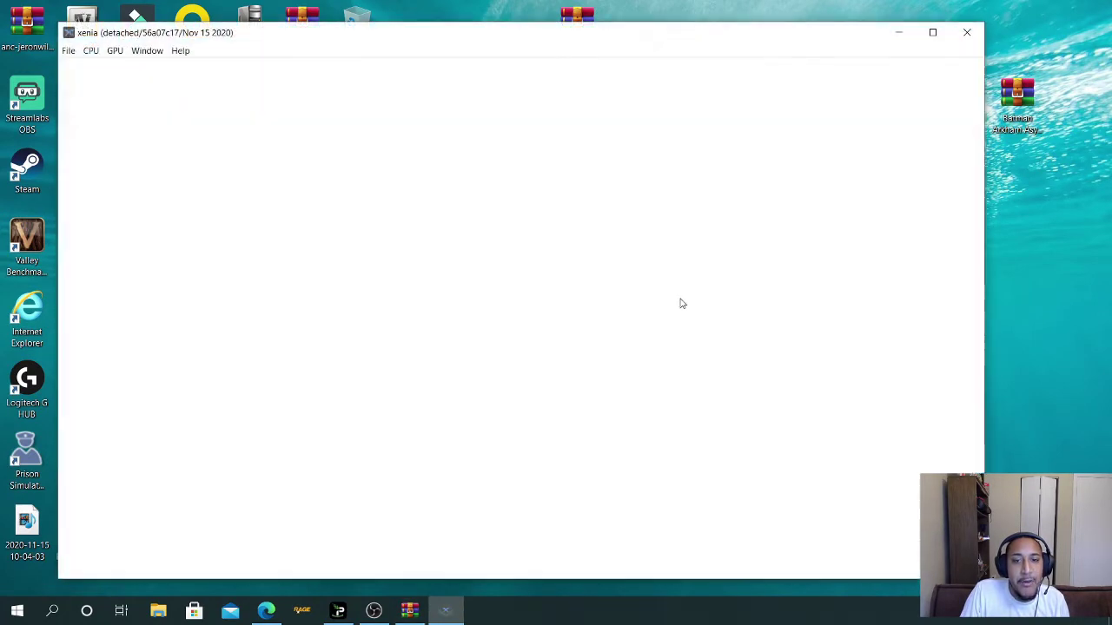
left_click_drag(677, 41, 664, 149)
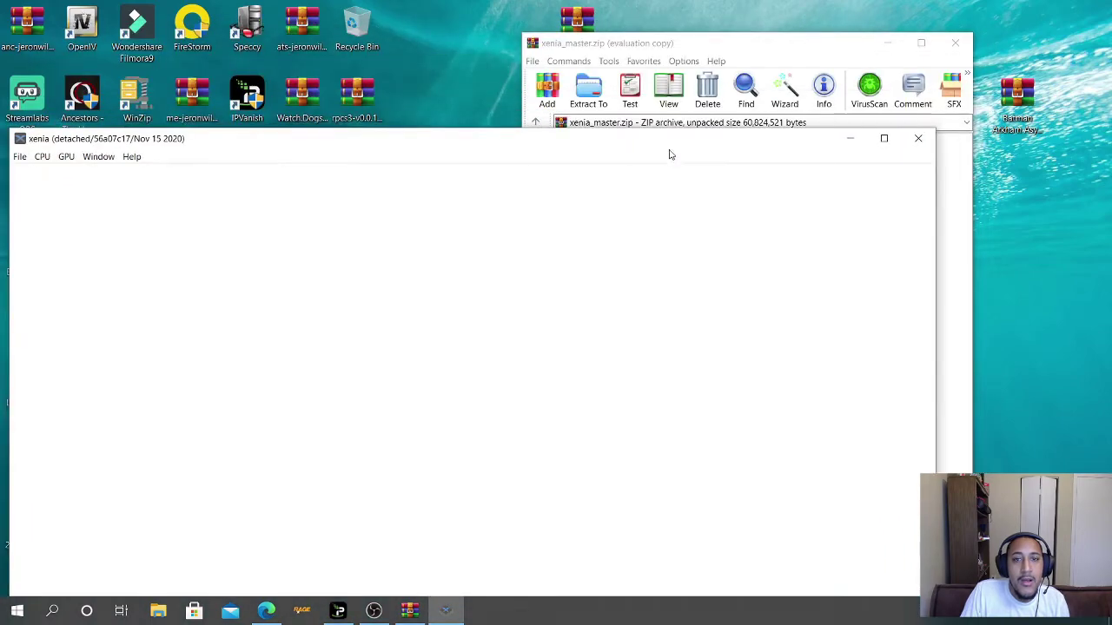
left_click(958, 42)
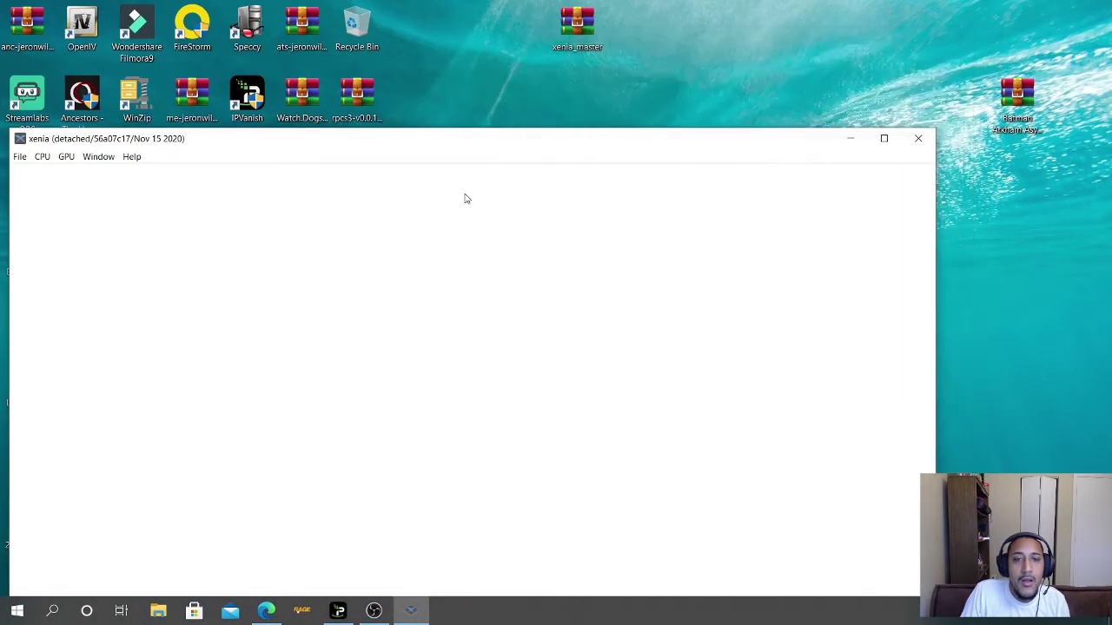
left_click_drag(512, 150, 639, 63)
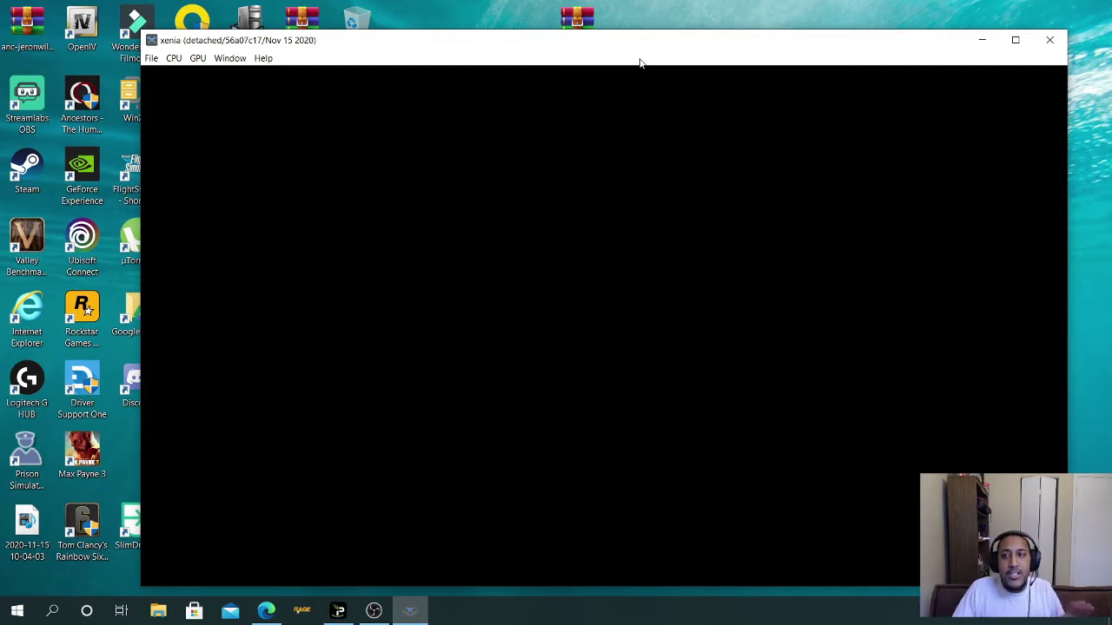
left_click(229, 58)
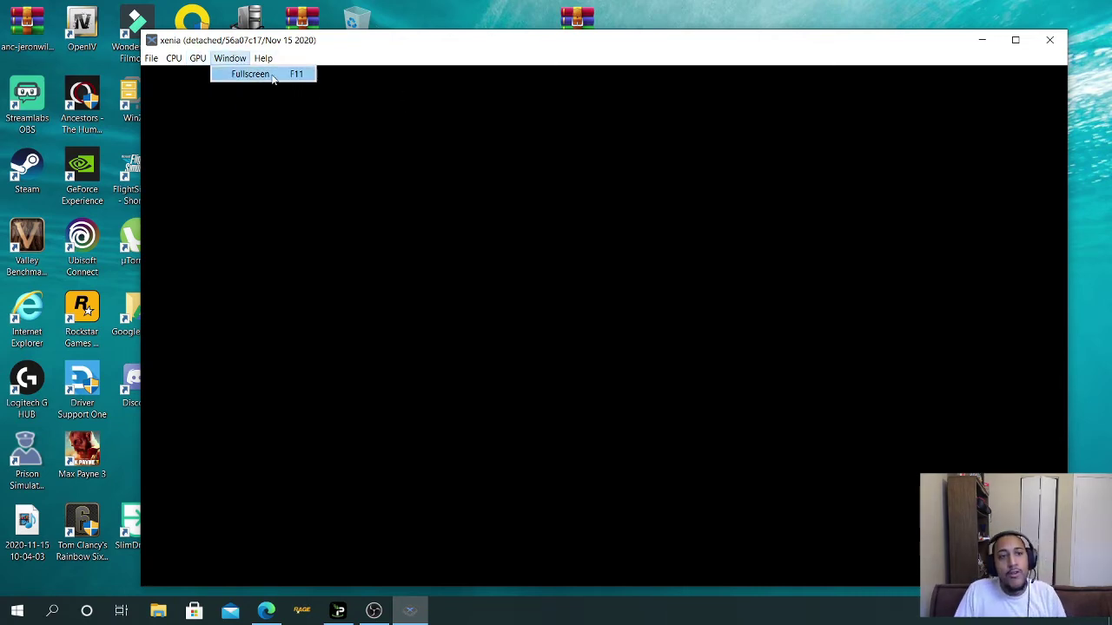
mouse_move(263, 59)
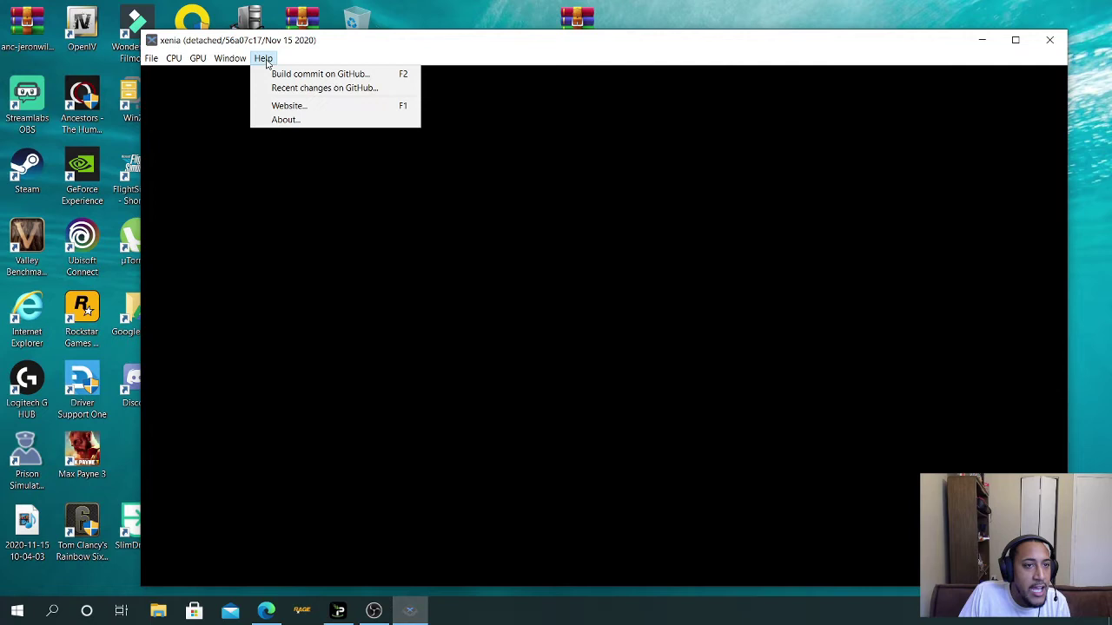
mouse_move(196, 61)
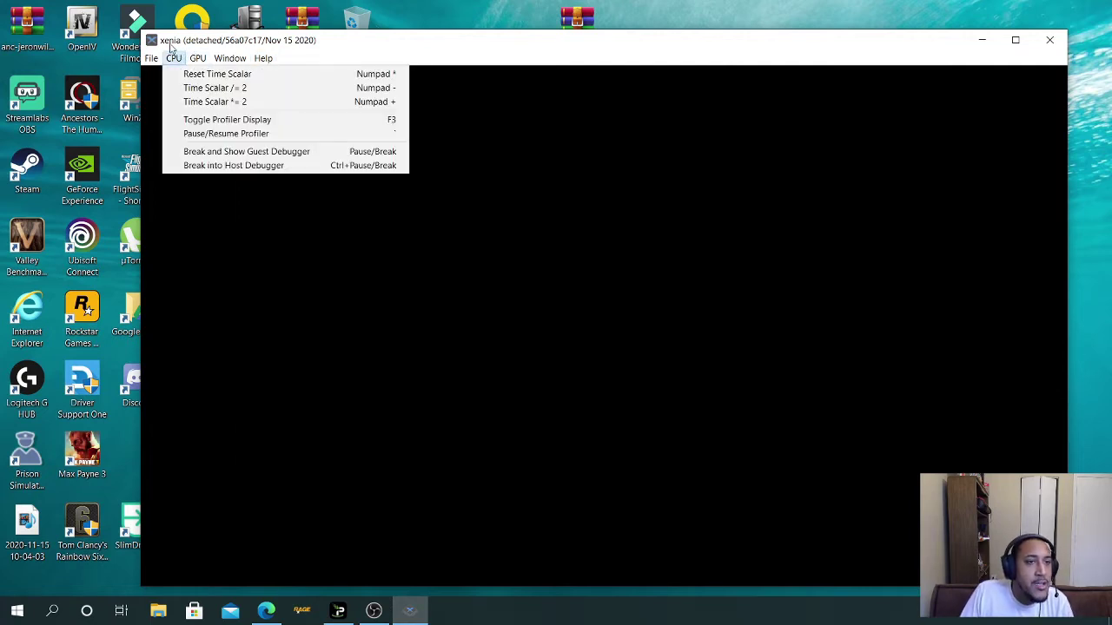
left_click(211, 175)
left_click(155, 62)
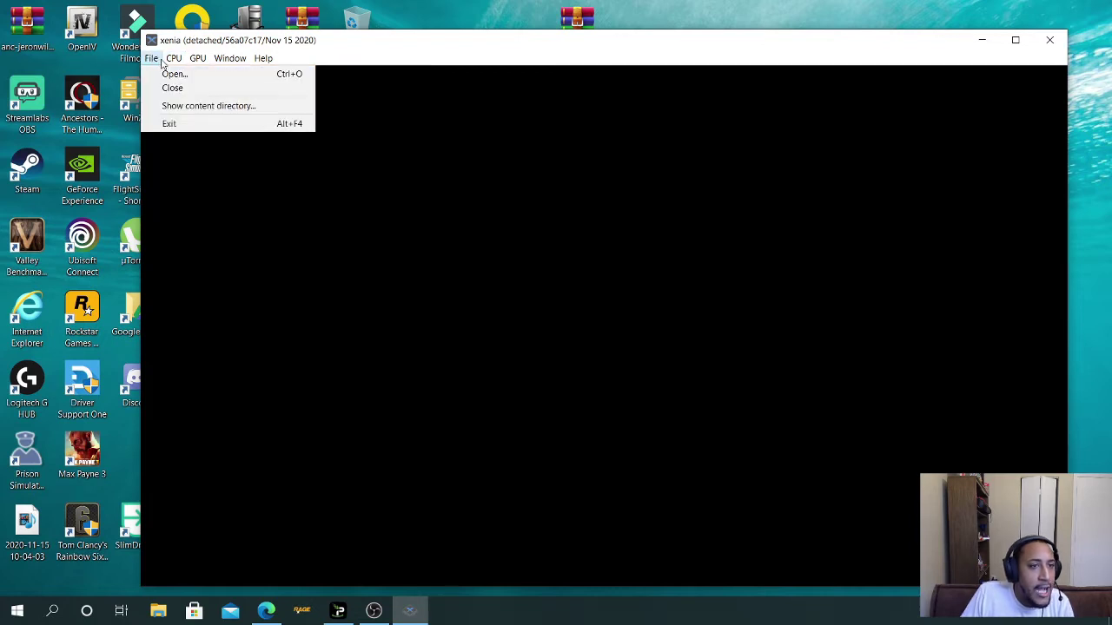
mouse_move(169, 65)
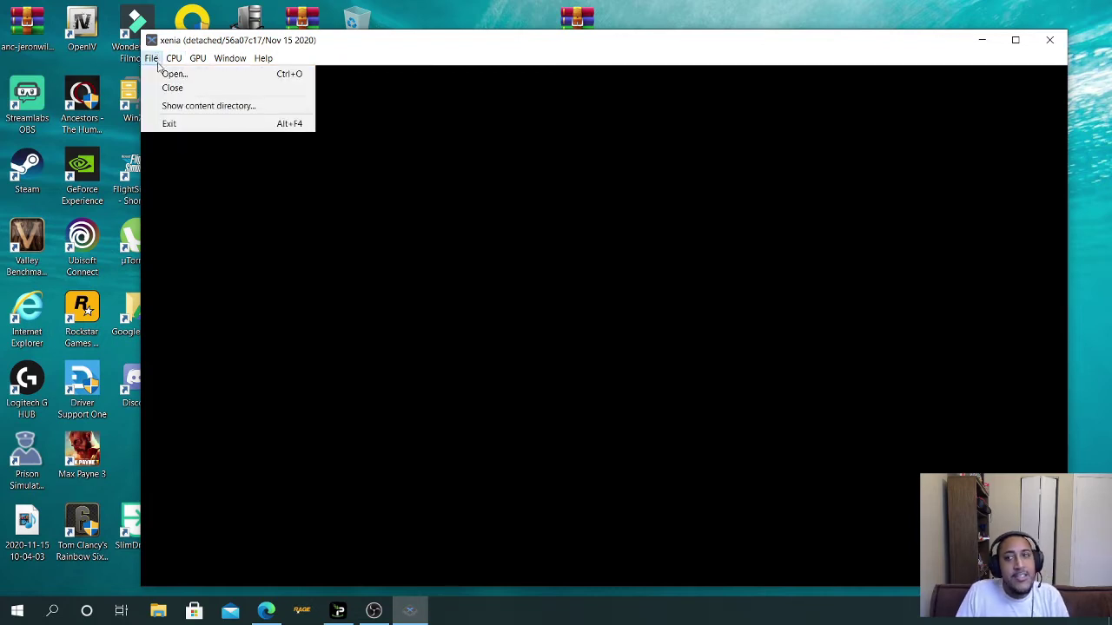
left_click(170, 75)
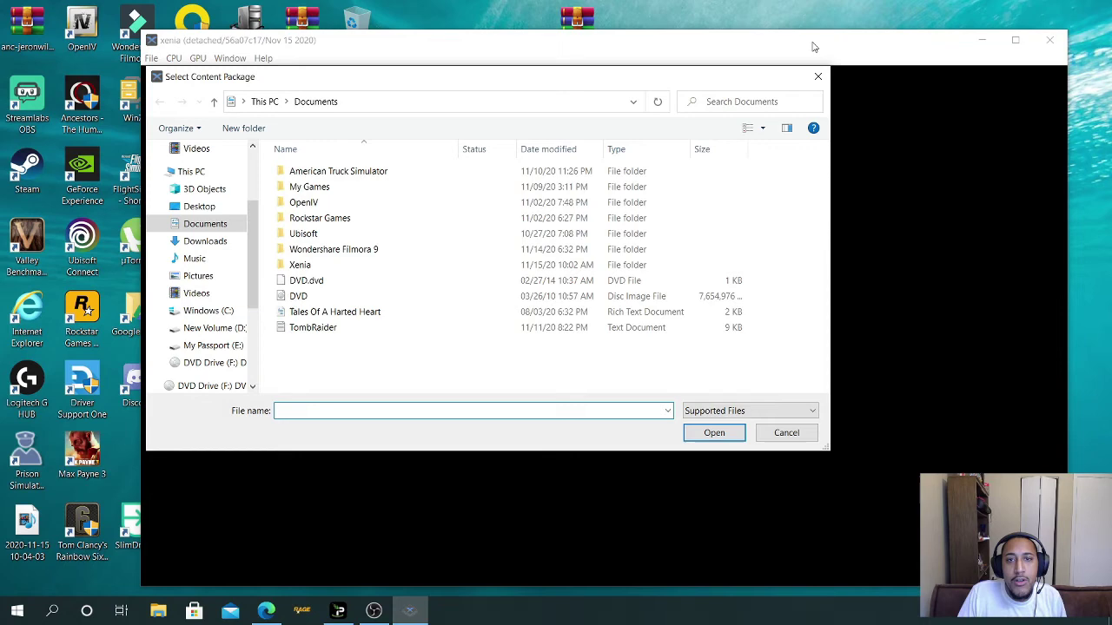
left_click_drag(595, 17, 706, 19)
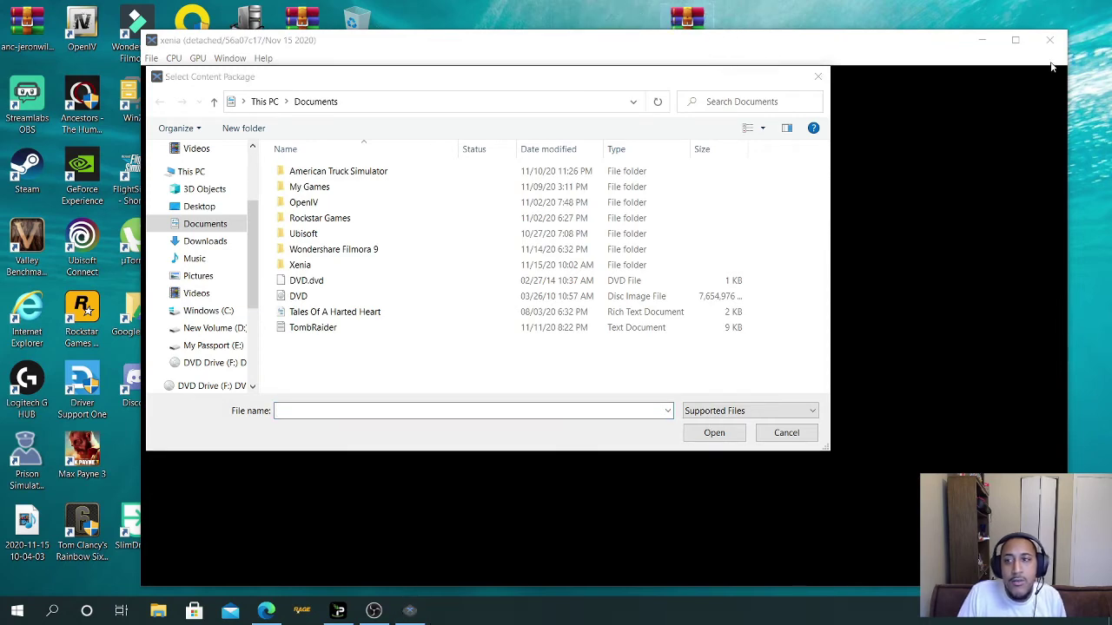
left_click(818, 77)
Try to recycle the extracted Batman Arkham Asylum GOTY [RF] folder, and move it and its archive to the far side of the desktop
left_click(981, 40)
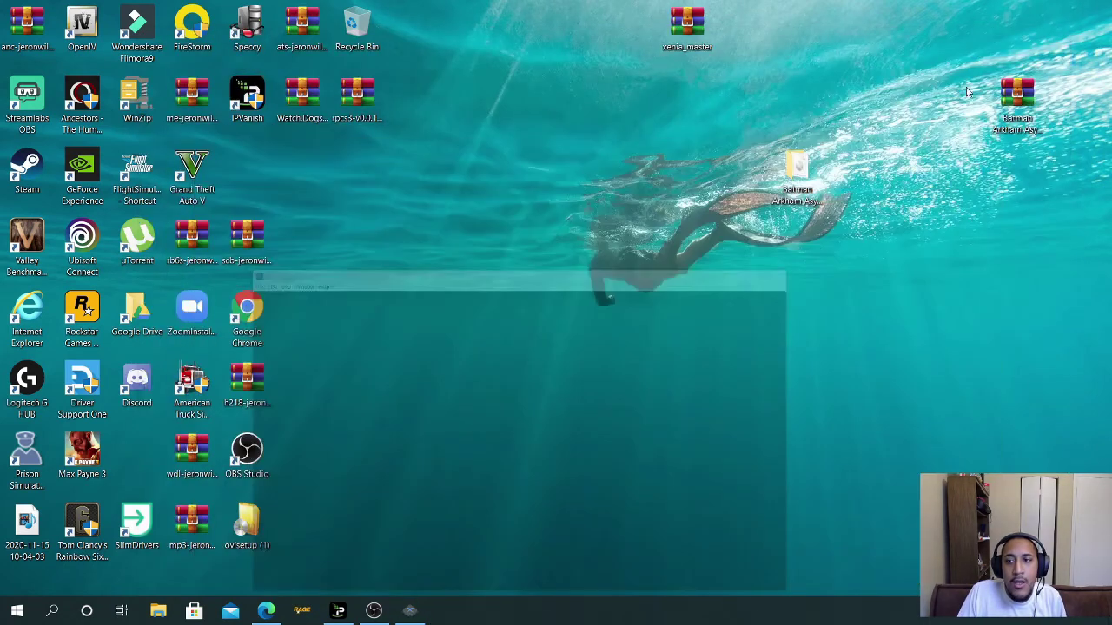
left_click_drag(1006, 118, 1039, 294)
left_click_drag(797, 170, 340, 30)
left_click(619, 278)
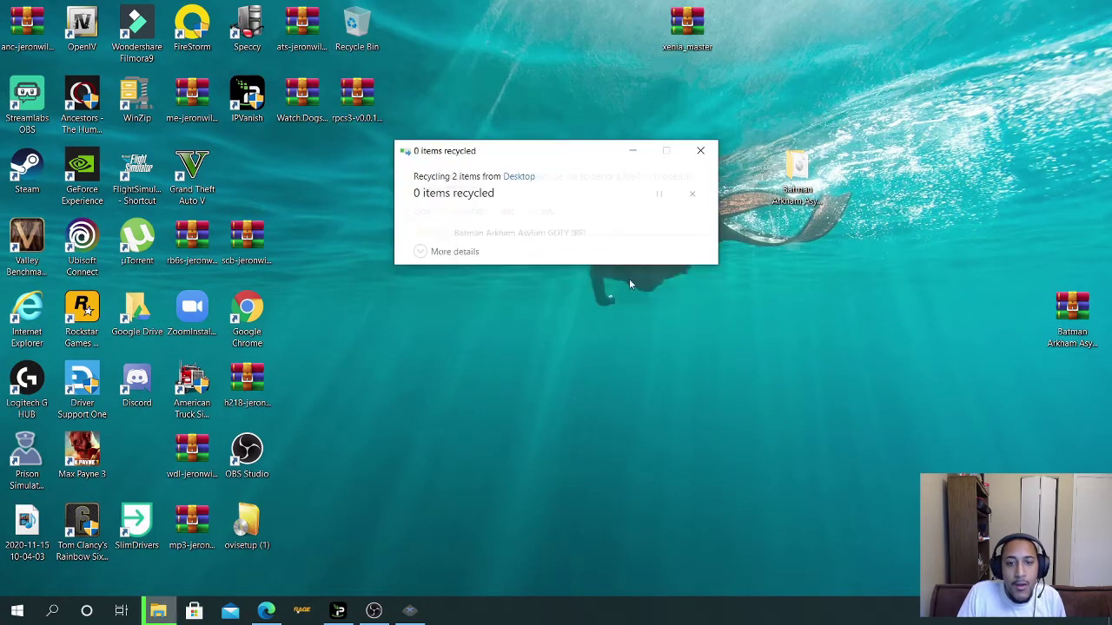
left_click(700, 150)
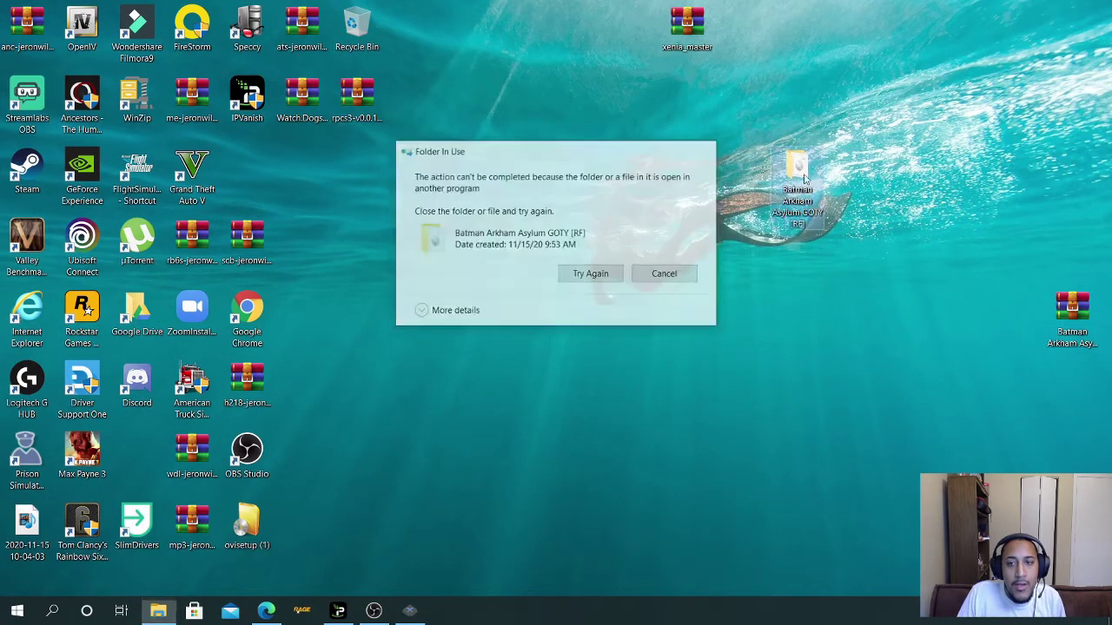
left_click_drag(796, 170, 1072, 97)
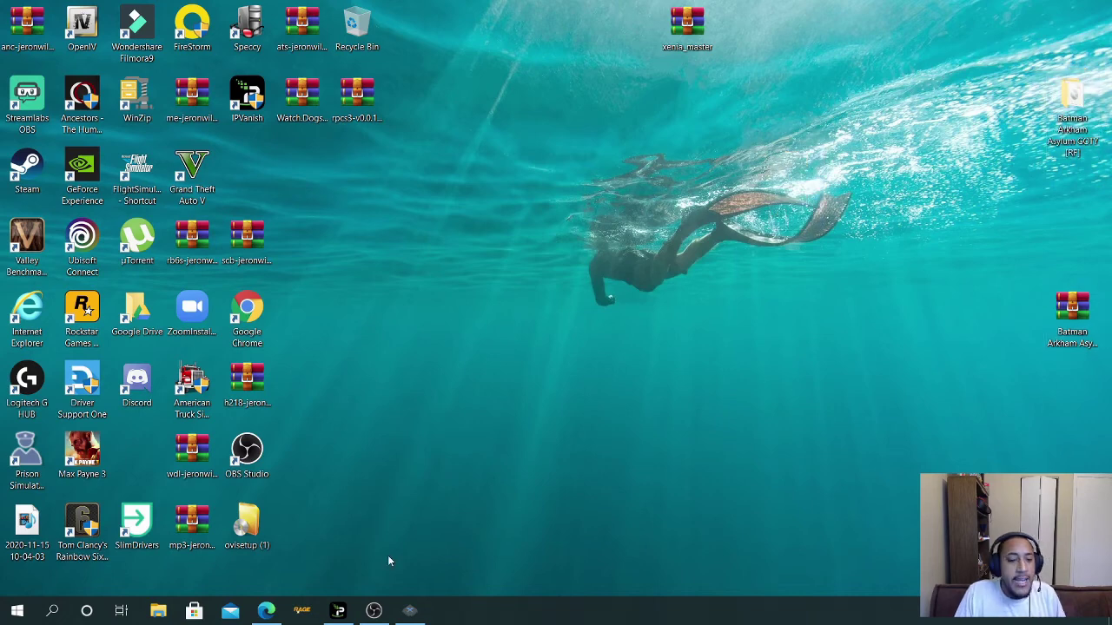
Open the Batman Arkham Asylum GOTY [RF].rar archive and go into its game folder containing DVD.iso
double_click(1073, 313)
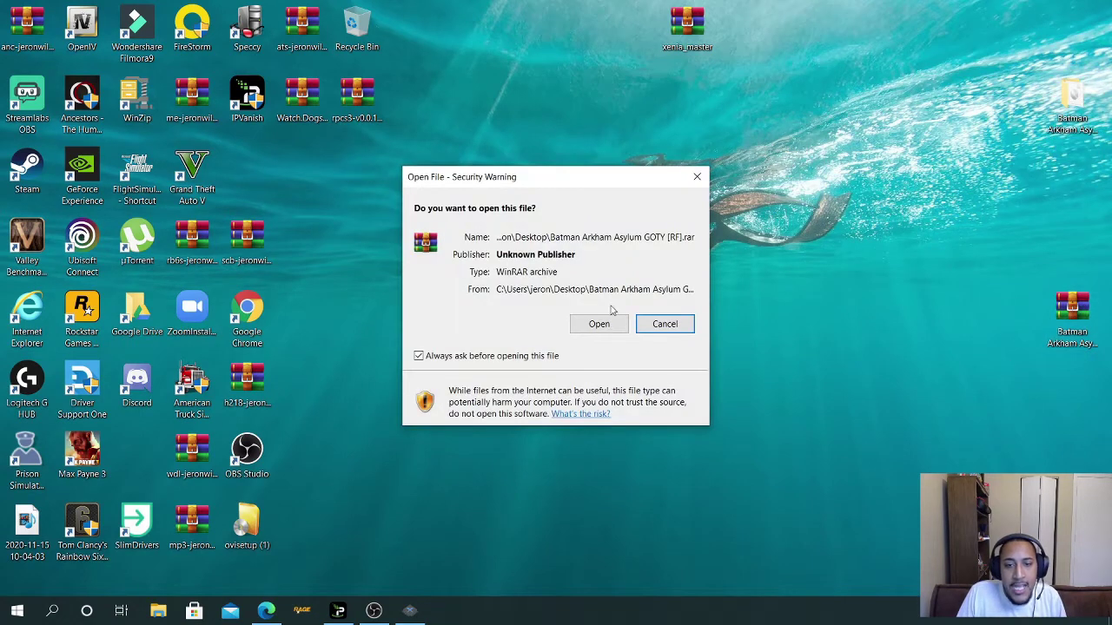
left_click(598, 322)
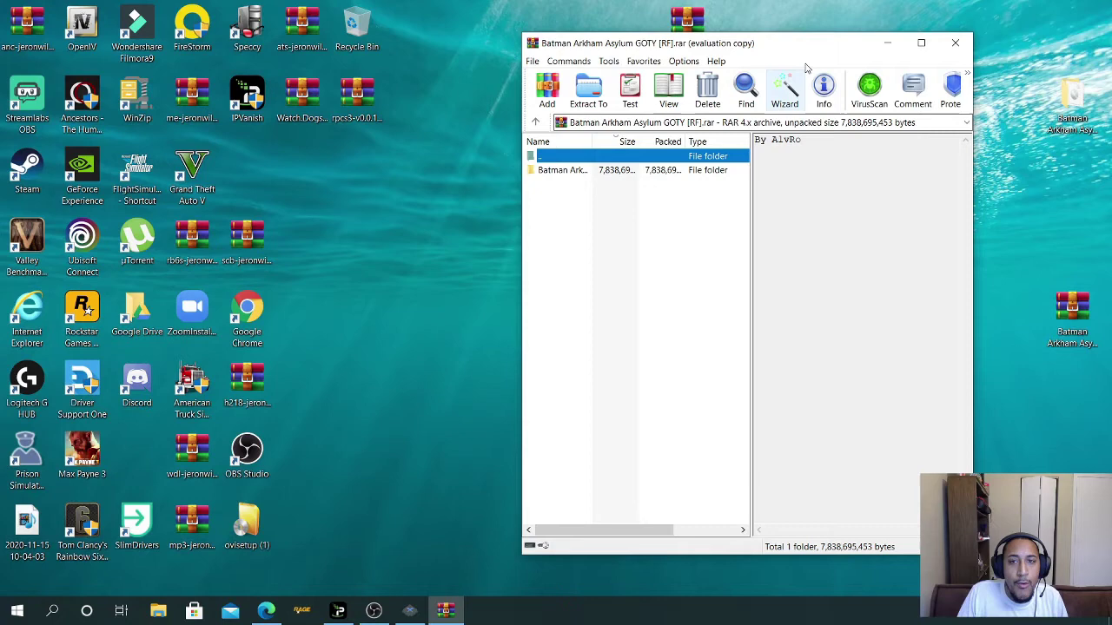
key("Escape")
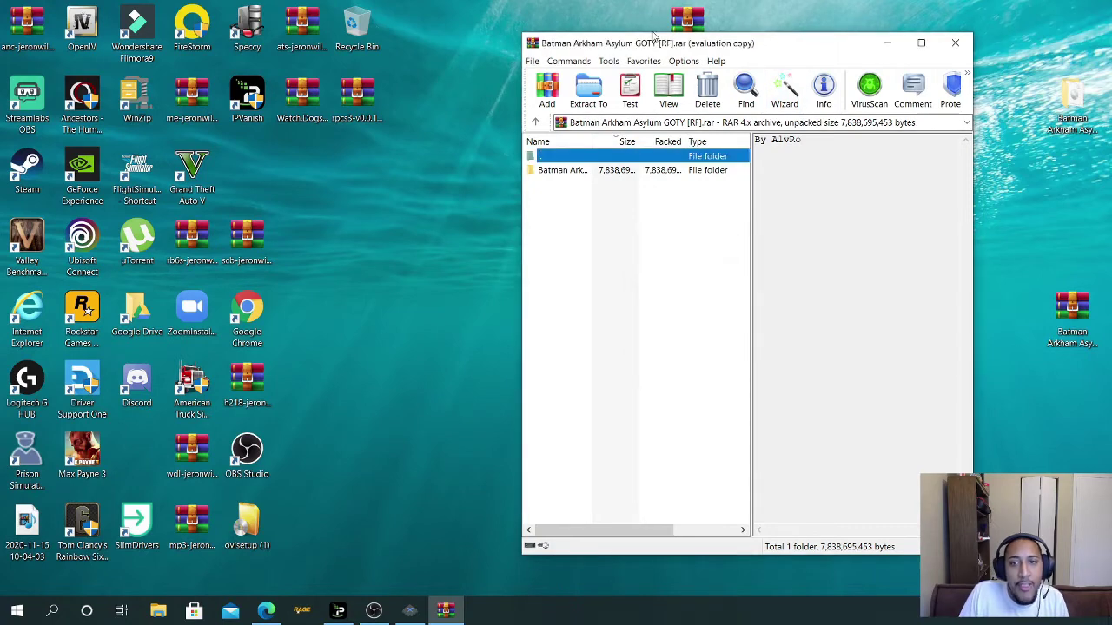
left_click_drag(649, 48, 891, 91)
double_click(797, 212)
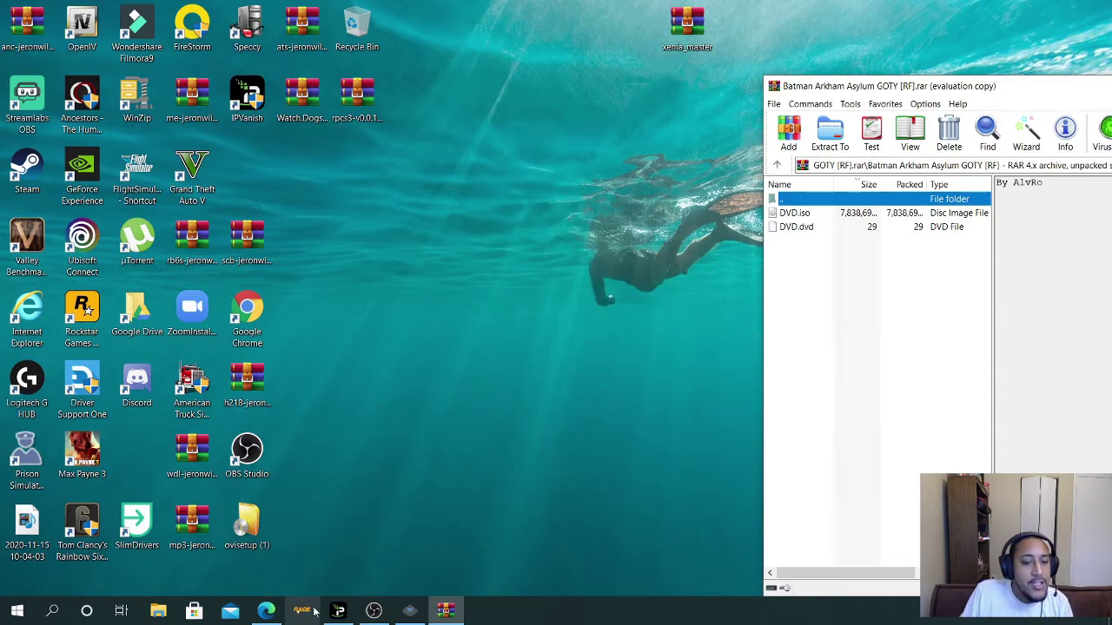
Restore the Xenia window and arrange it so that the archive's file list stays visible
left_click(409, 611)
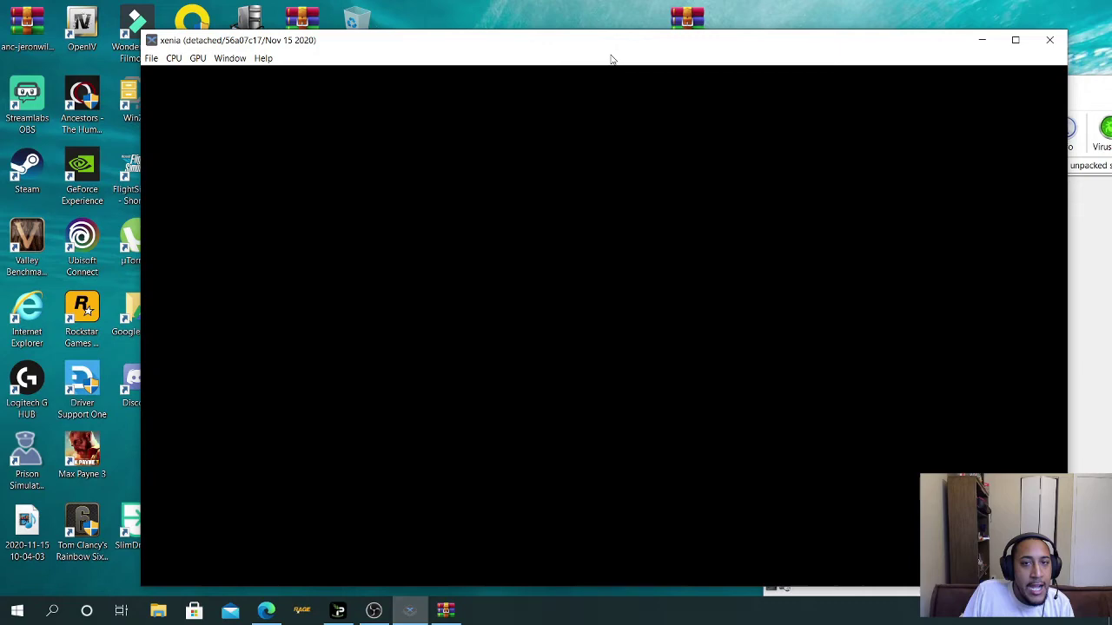
left_click_drag(612, 44, 545, 219)
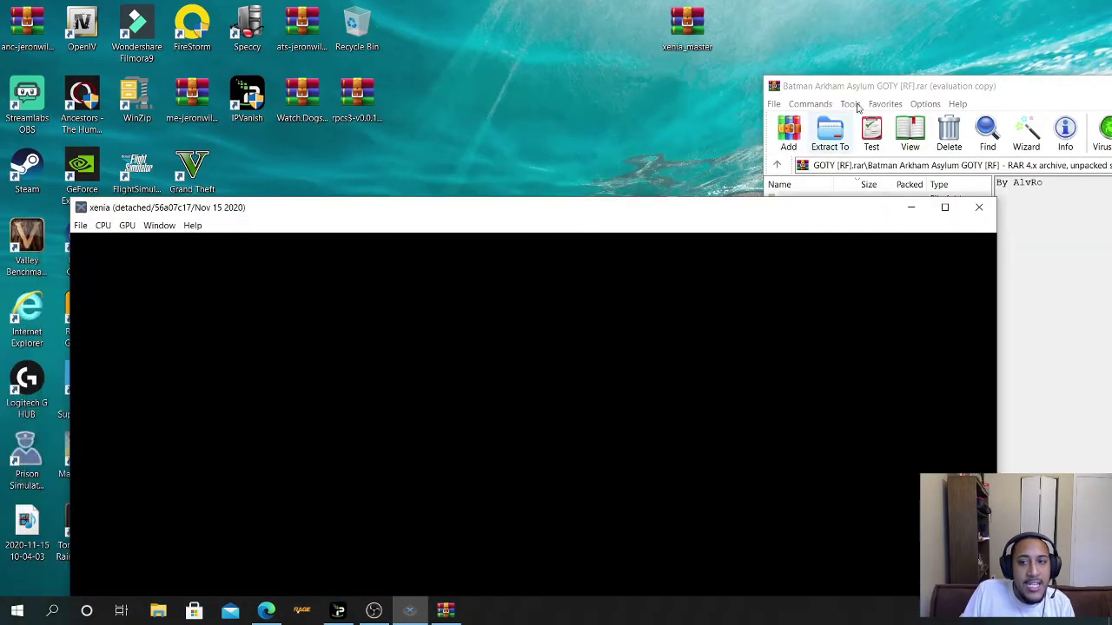
left_click_drag(951, 89, 961, 22)
left_click_drag(623, 211, 645, 199)
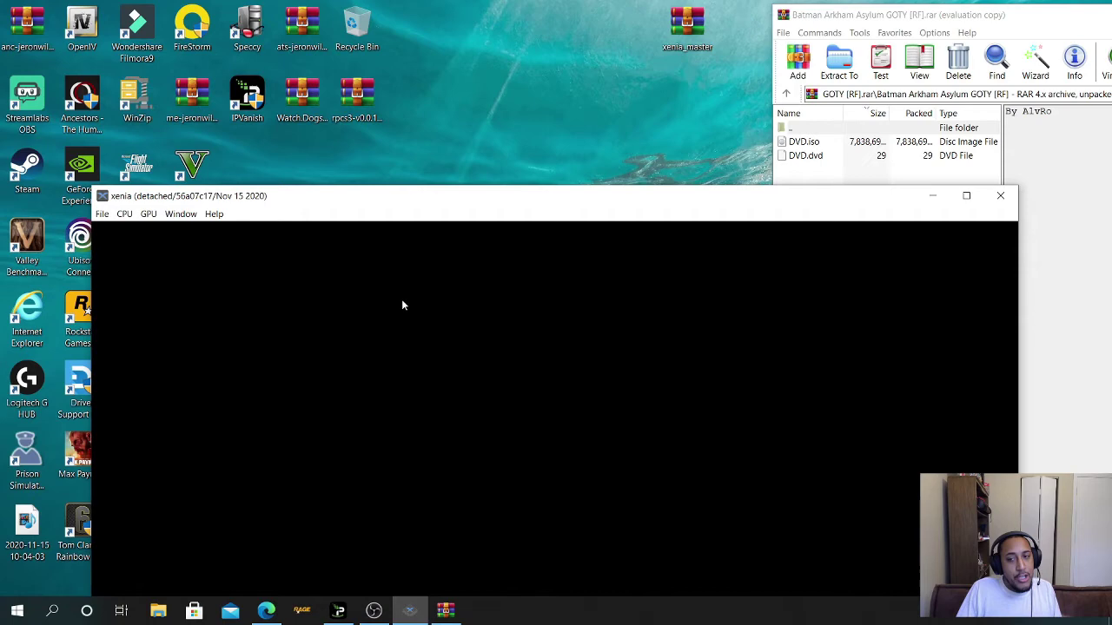
Open Xenia's content selection and extract DVD.iso from the archive into its Documents folder, replacing the existing file
left_click(102, 215)
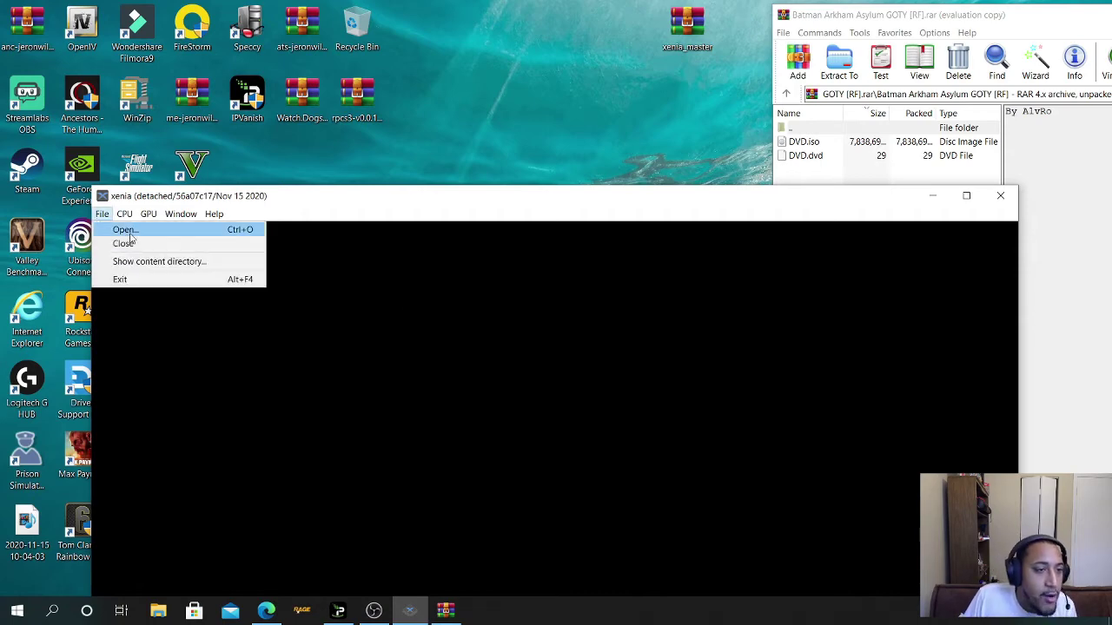
left_click(124, 228)
left_click(868, 127)
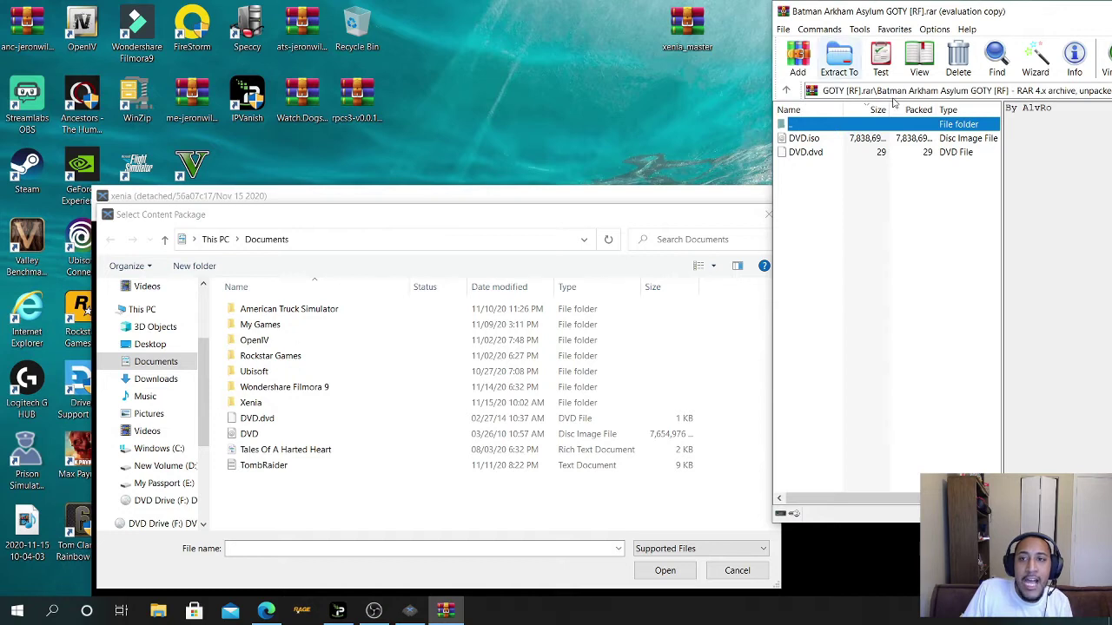
left_click(808, 139)
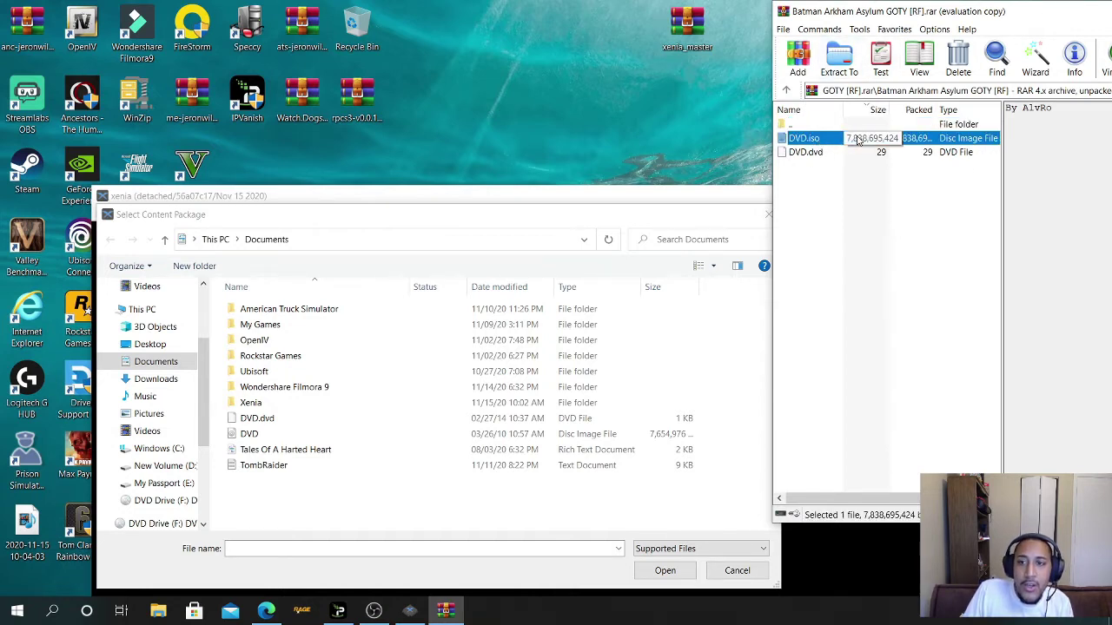
left_click_drag(852, 142, 781, 155)
left_click_drag(341, 508, 339, 504)
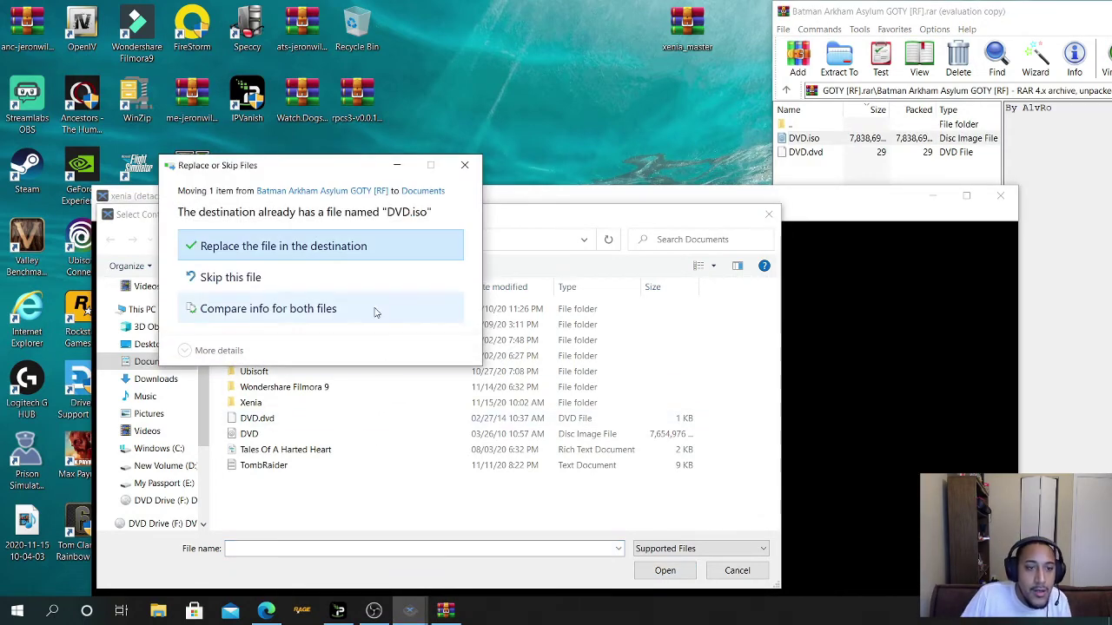
left_click(328, 249)
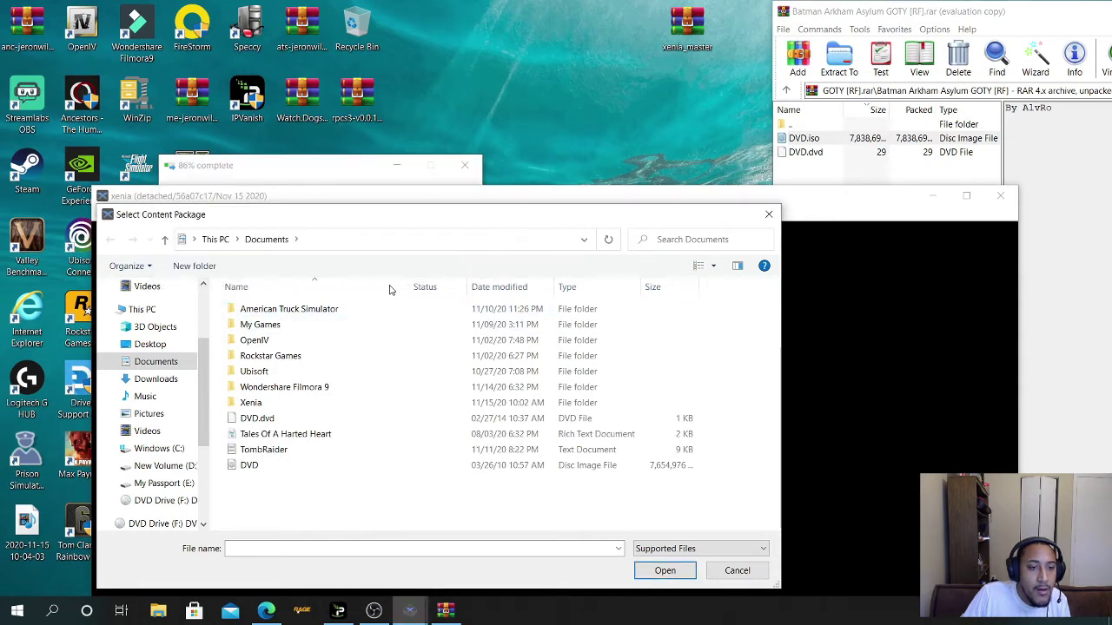
Switch the content selection to the Desktop folder and extract DVD.iso from the archive onto the desktop
left_click_drag(474, 225, 447, 167)
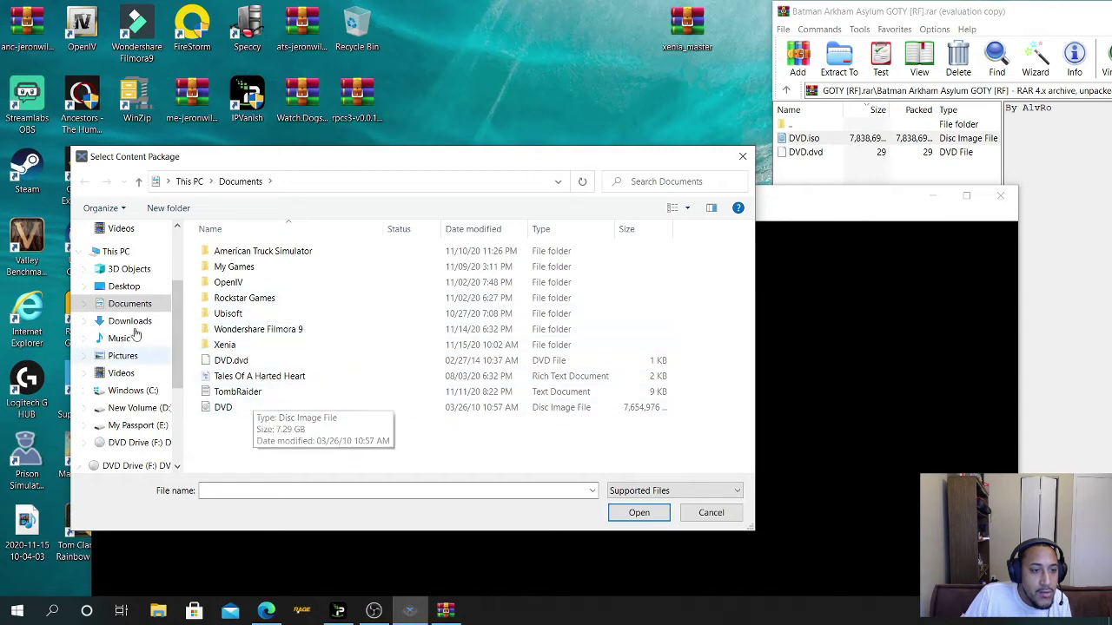
left_click(124, 286)
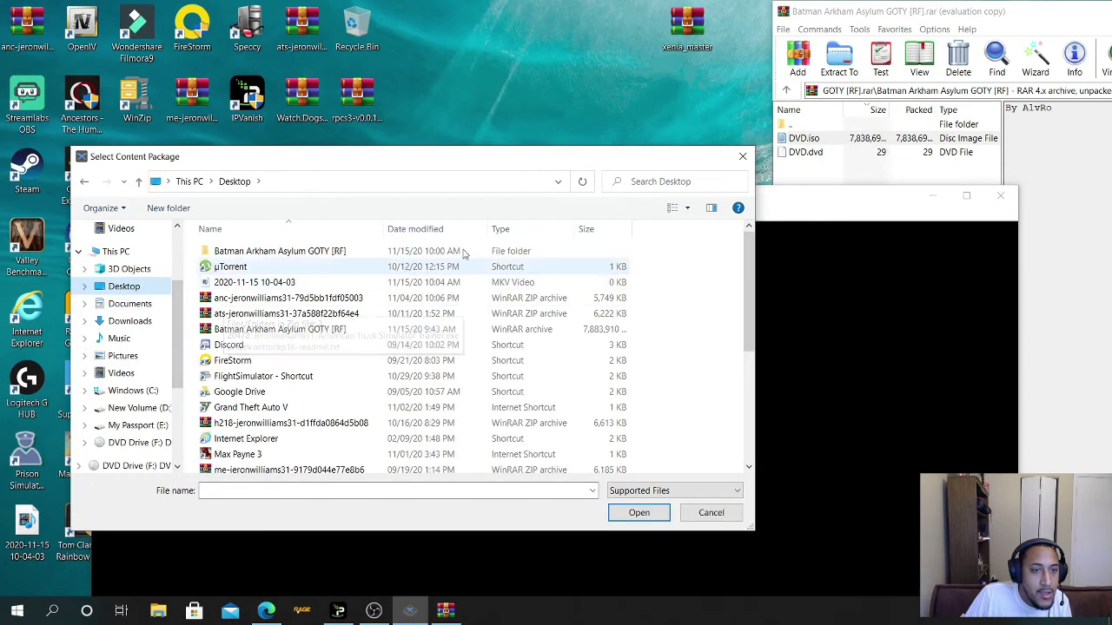
left_click(803, 138)
left_click_drag(605, 86, 588, 79)
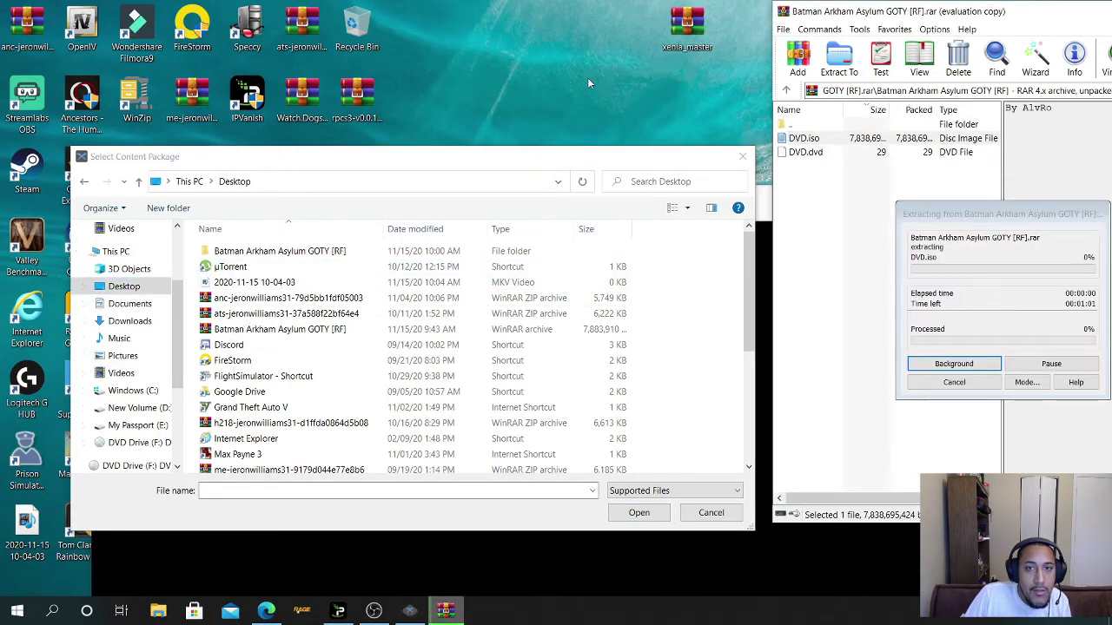
Look through the Desktop, This PC, Videos and Downloads folders for the disc image, and dismiss the content selection
scroll(348, 391, "down", 4)
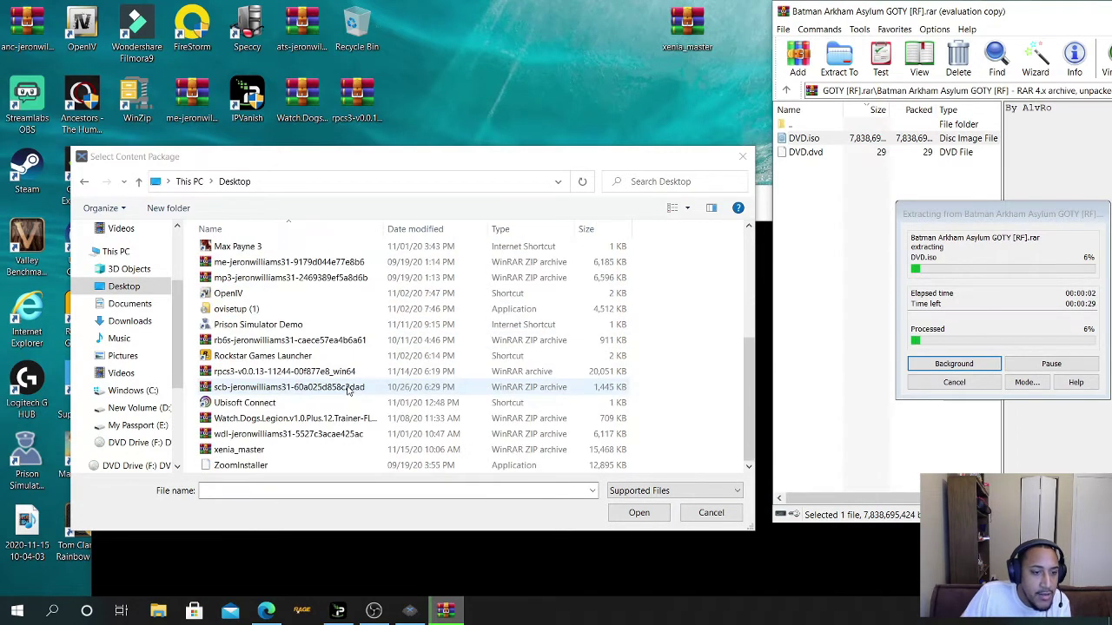
scroll(349, 426, "up", 4)
scroll(349, 447, "up", 1)
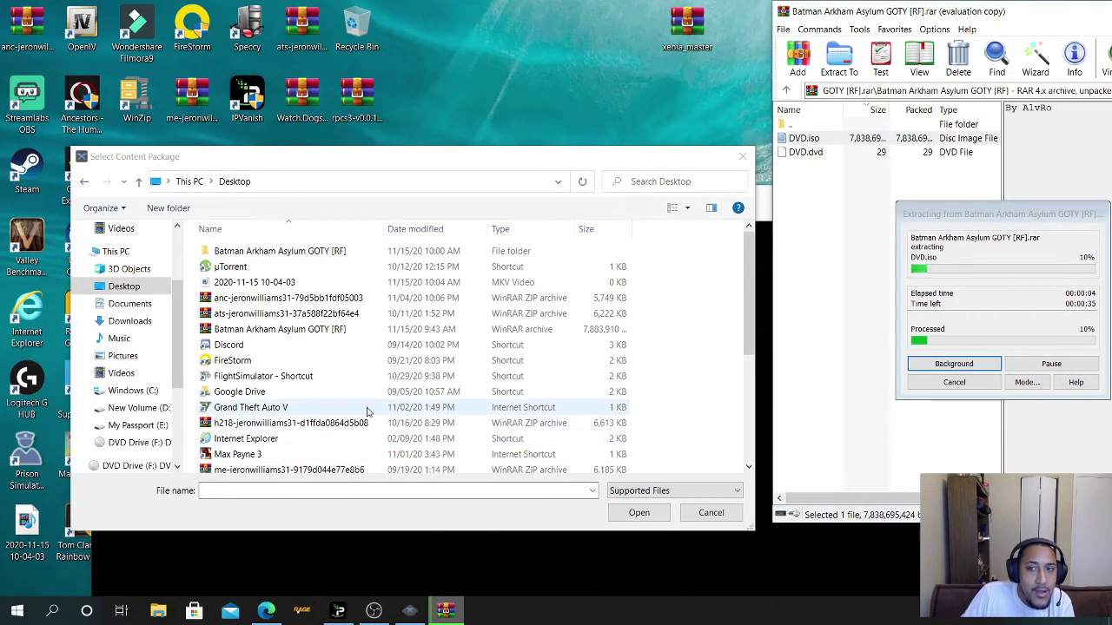
scroll(304, 334, "down", 4)
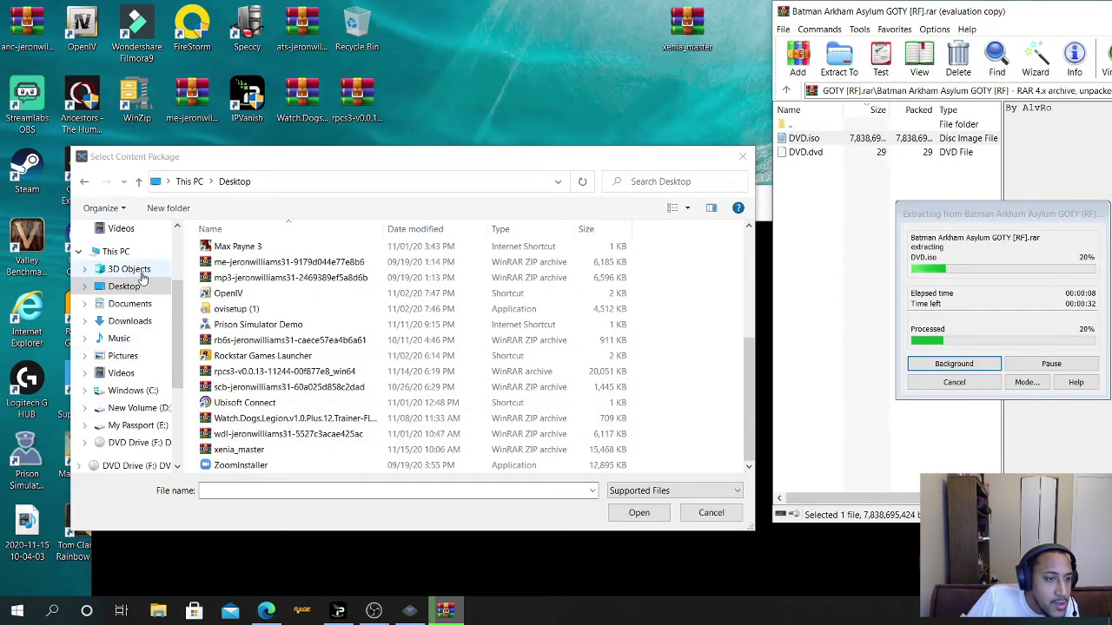
left_click(120, 251)
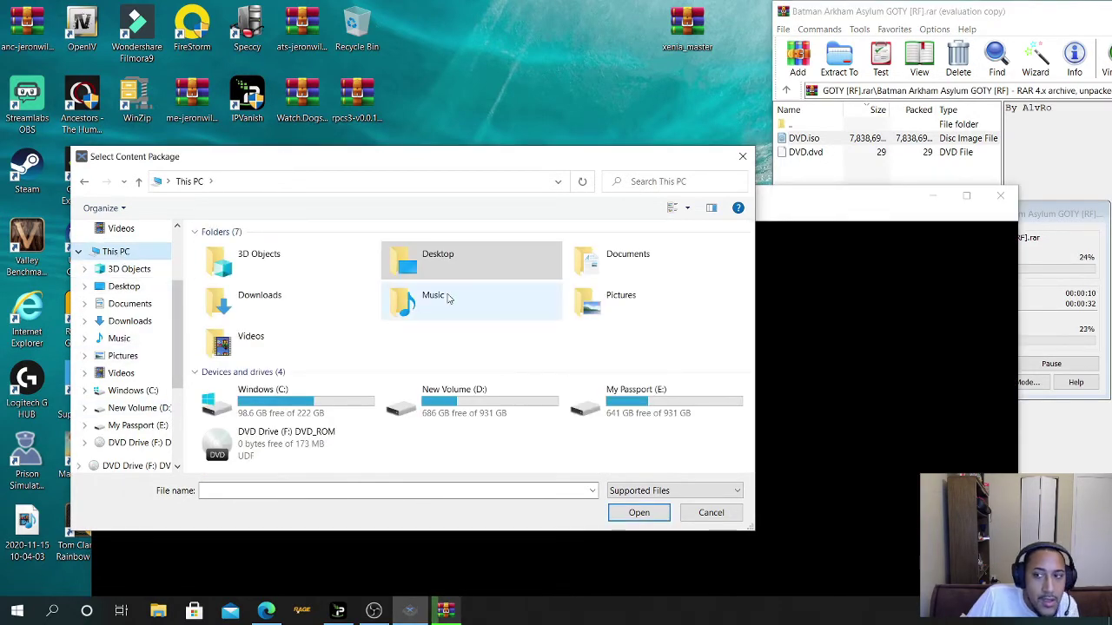
left_click(113, 230)
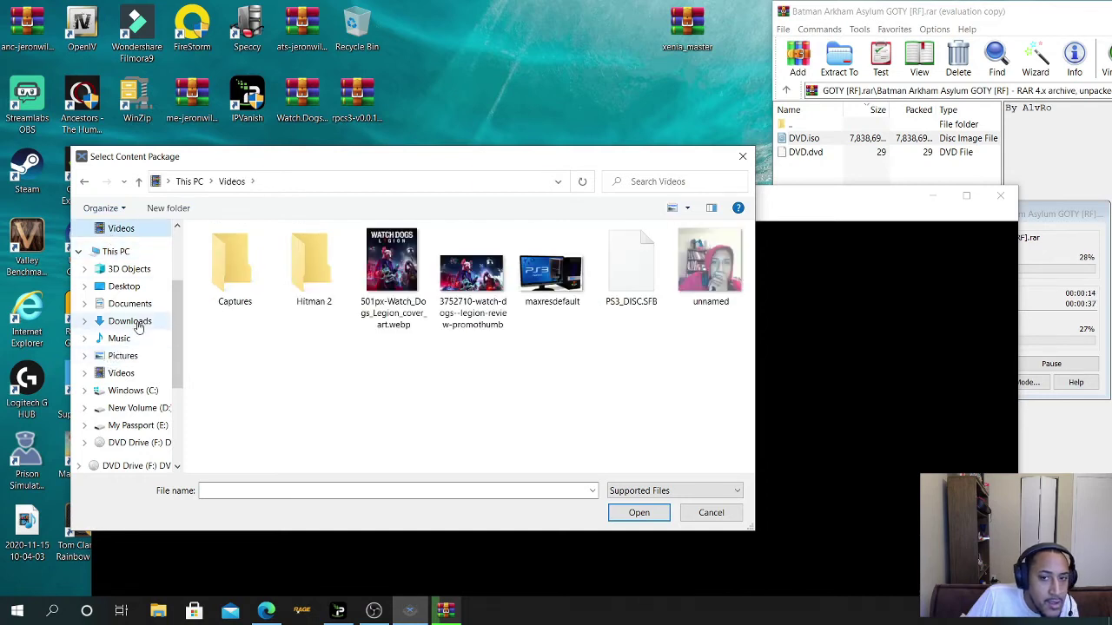
left_click(130, 322)
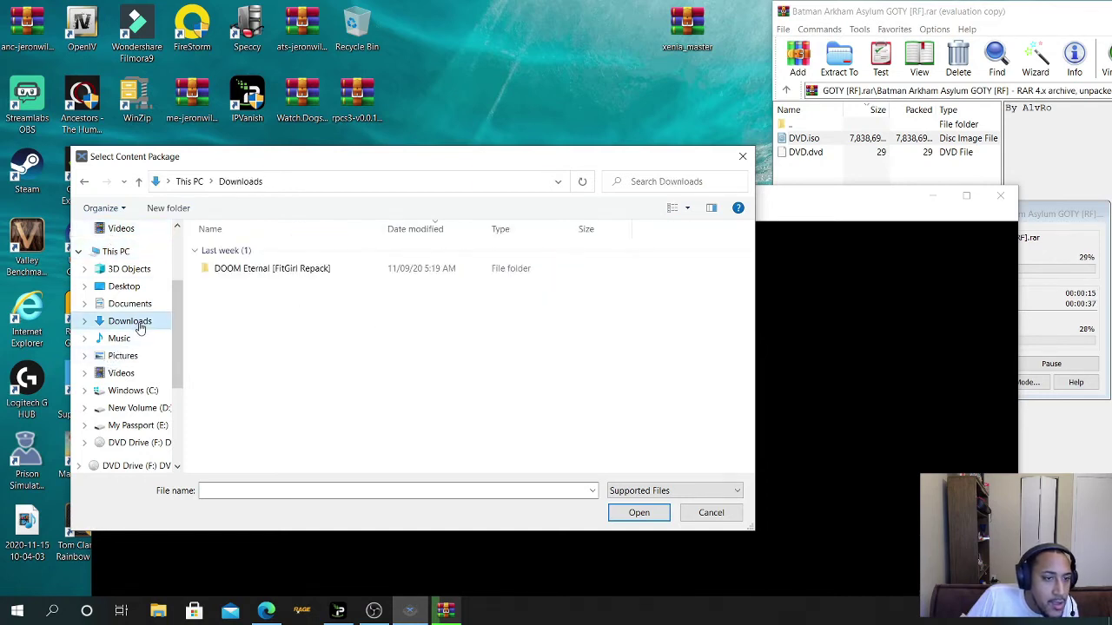
left_click(743, 156)
Move the DVD image from the desktop into Documents through Xenia's content selection, replacing the existing file, and load it in the emulator
left_click_drag(621, 207, 611, 235)
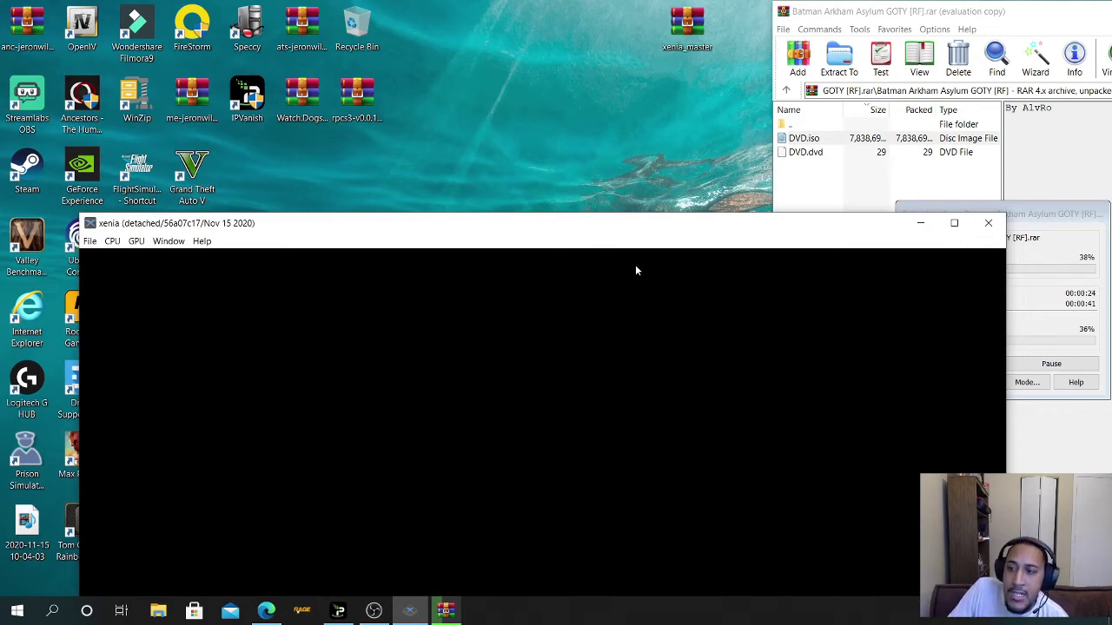
left_click_drag(777, 234, 792, 207)
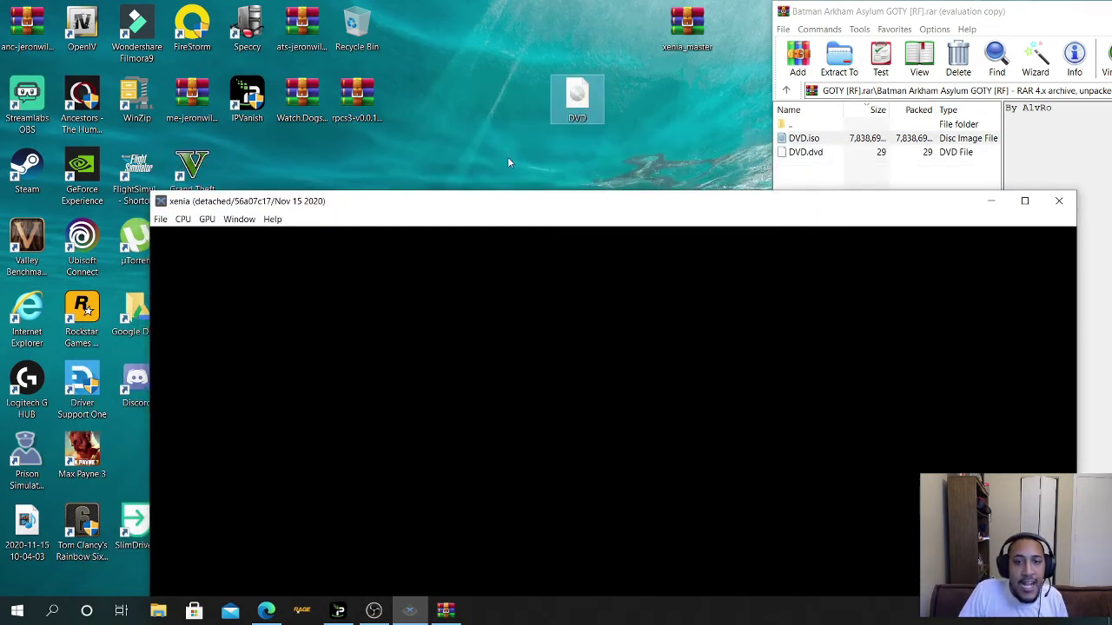
left_click(161, 219)
left_click(178, 233)
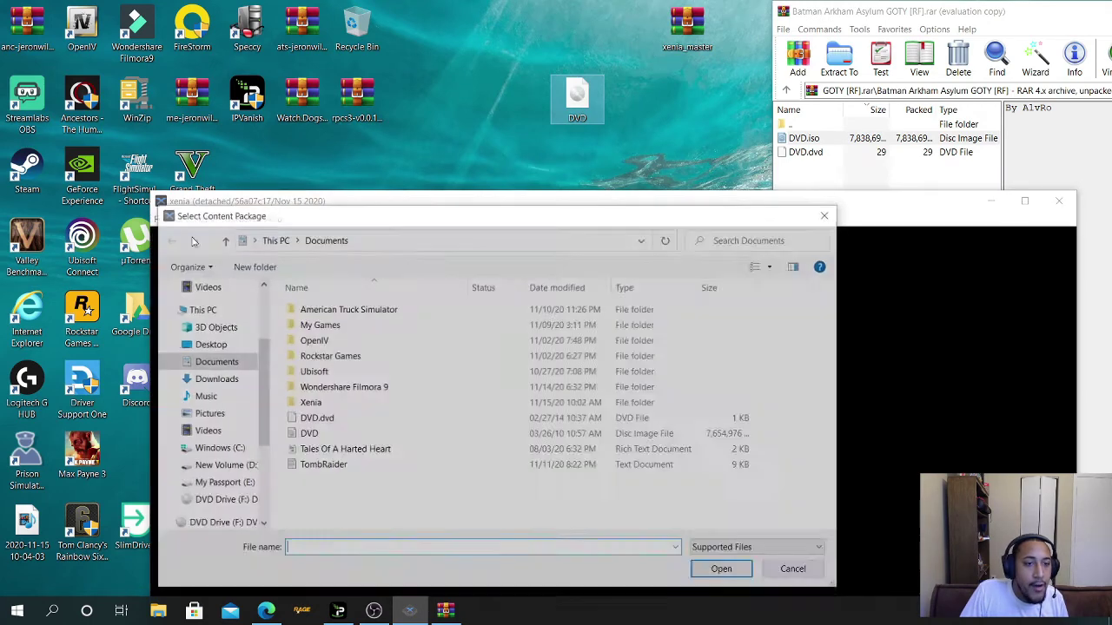
left_click_drag(584, 116, 402, 513)
left_click(385, 250)
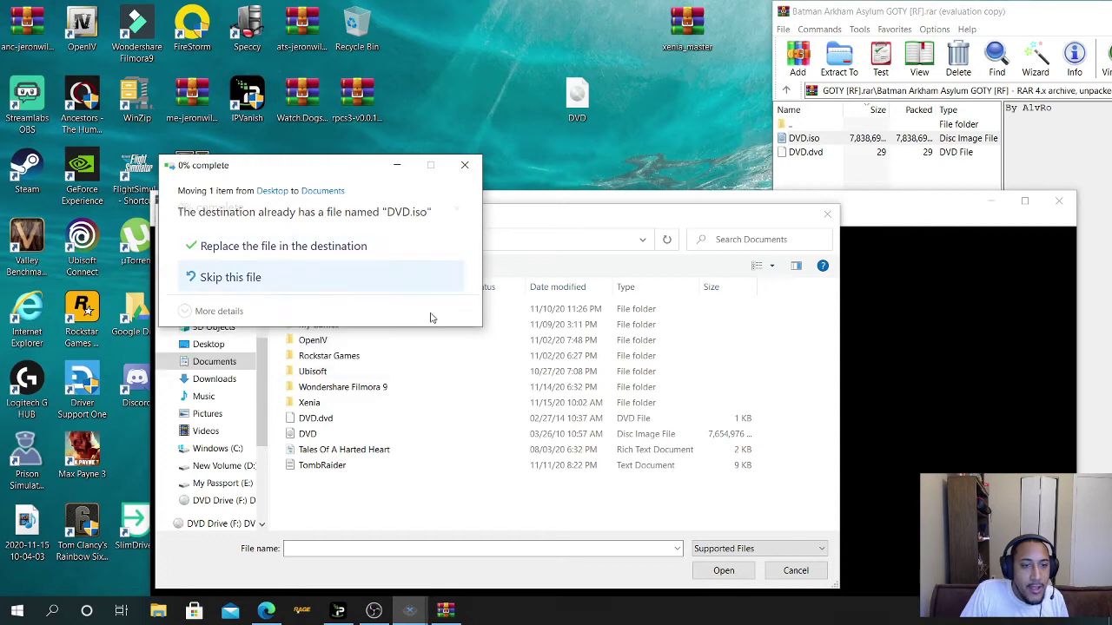
left_click(701, 567)
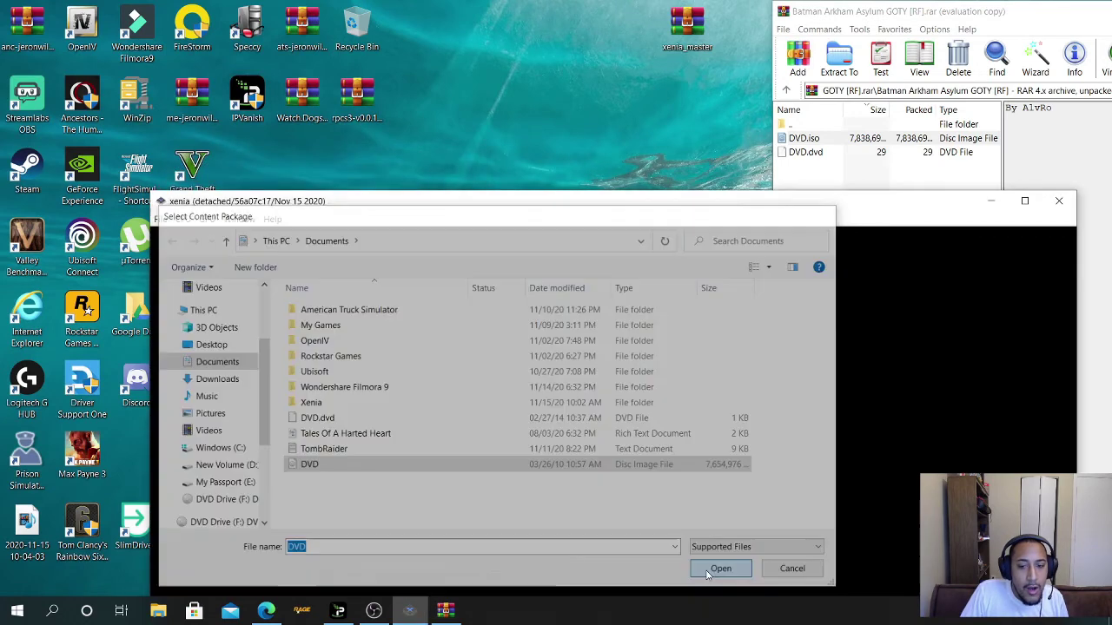
Close the Batman Arkham Asylum GOTY archive window and show the running game in full screen
left_click_drag(665, 212, 545, 90)
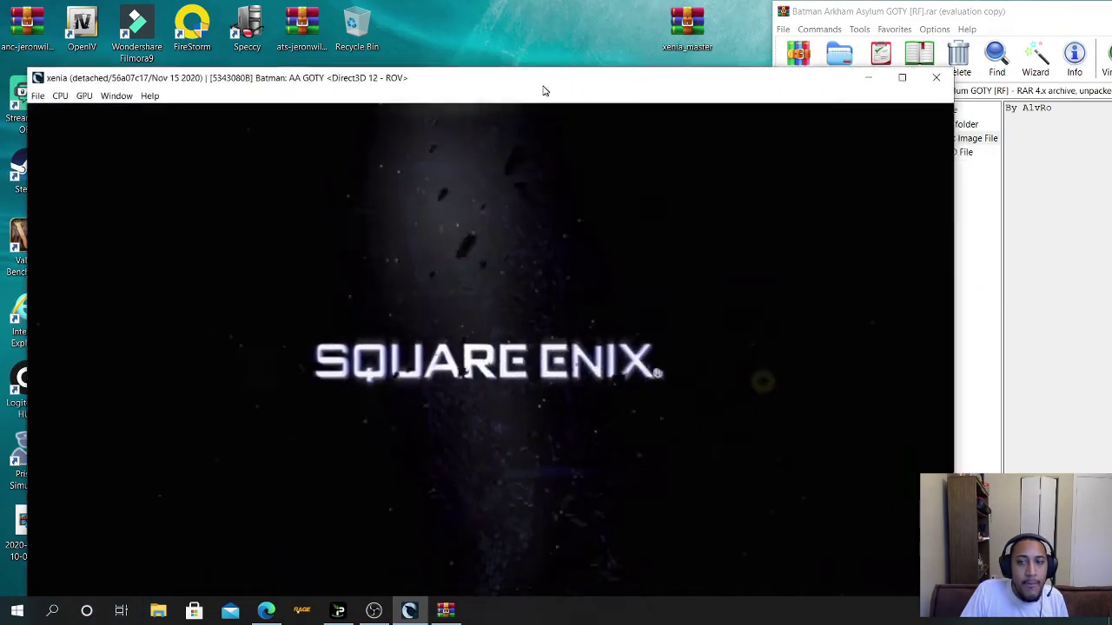
key("Escape")
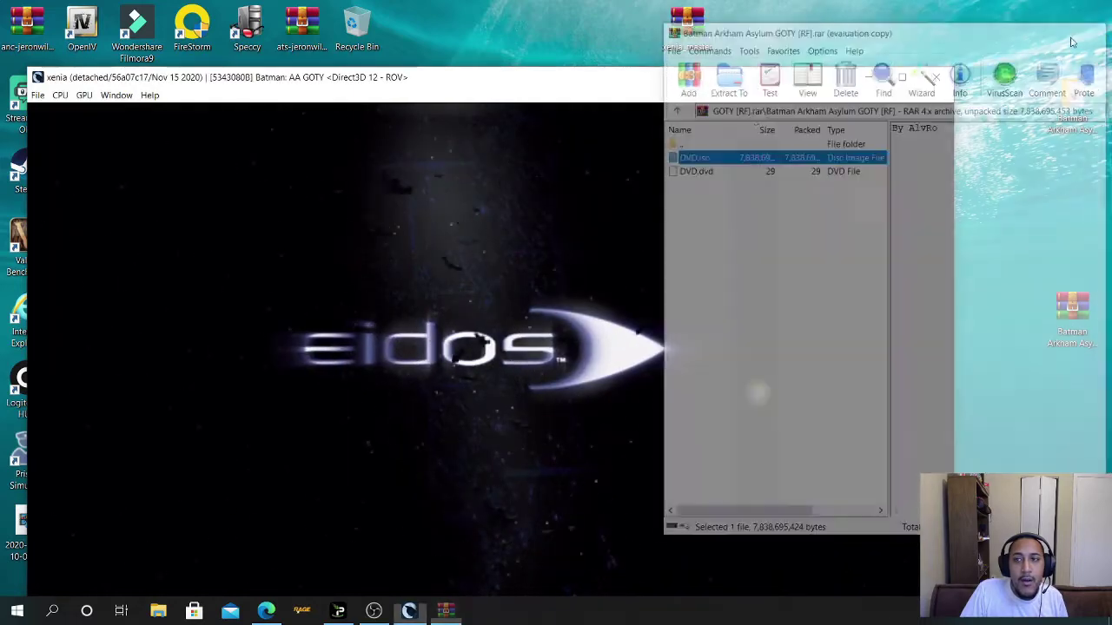
left_click(901, 79)
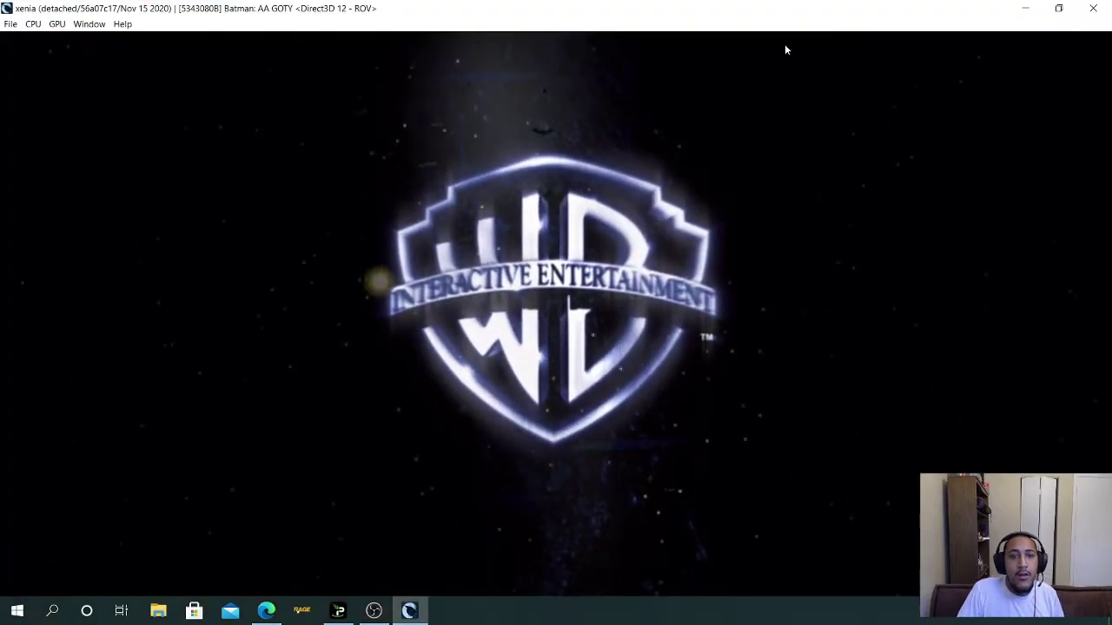
left_click(89, 24)
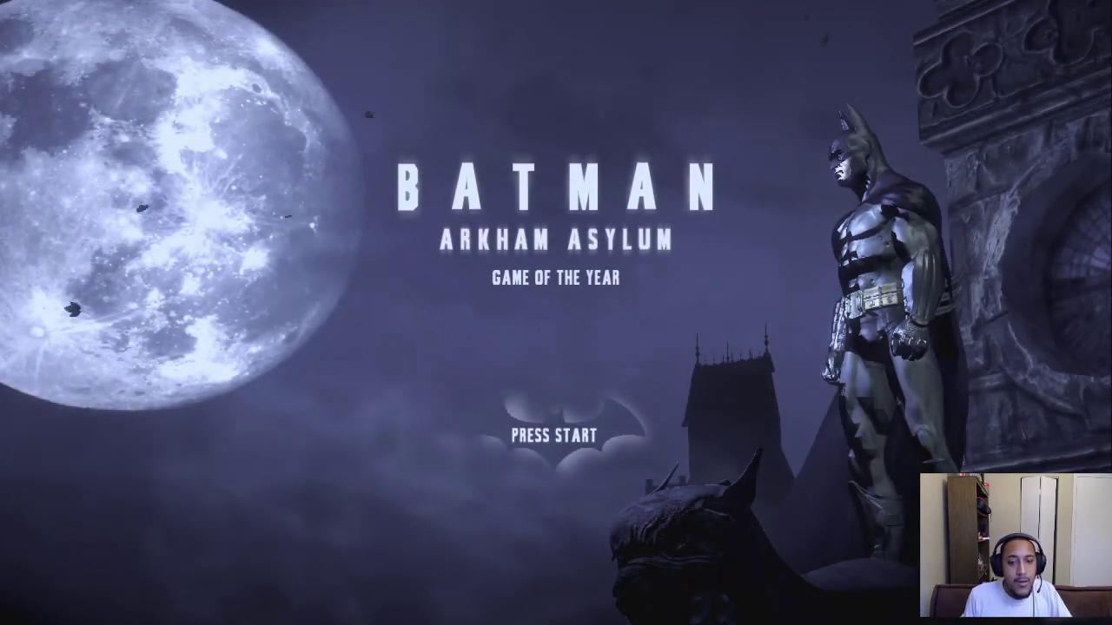
Go from the title screen to the saved game selection and move through its slots to test the controls
key("Return")
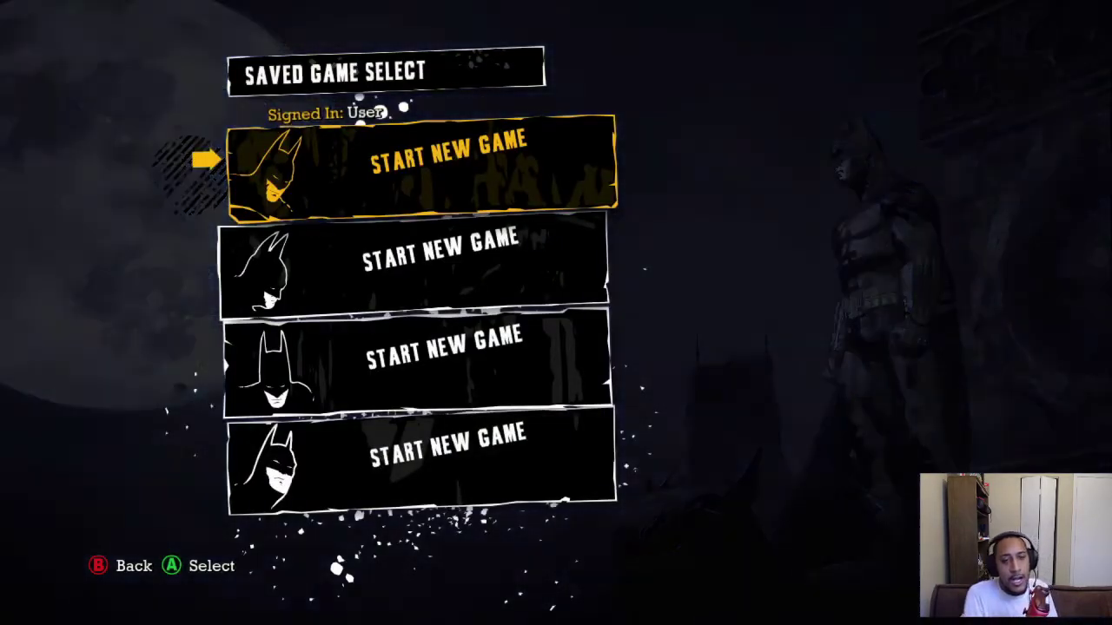
key("Down")
key("Down")
key("Down")
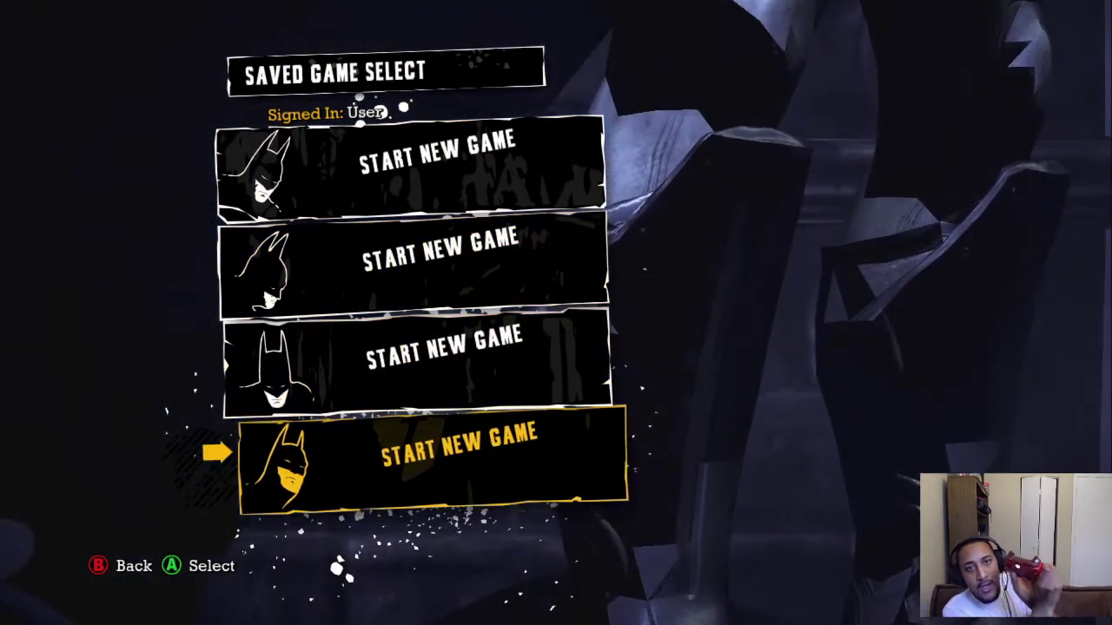
key("Up")
key("Up")
key("Up")
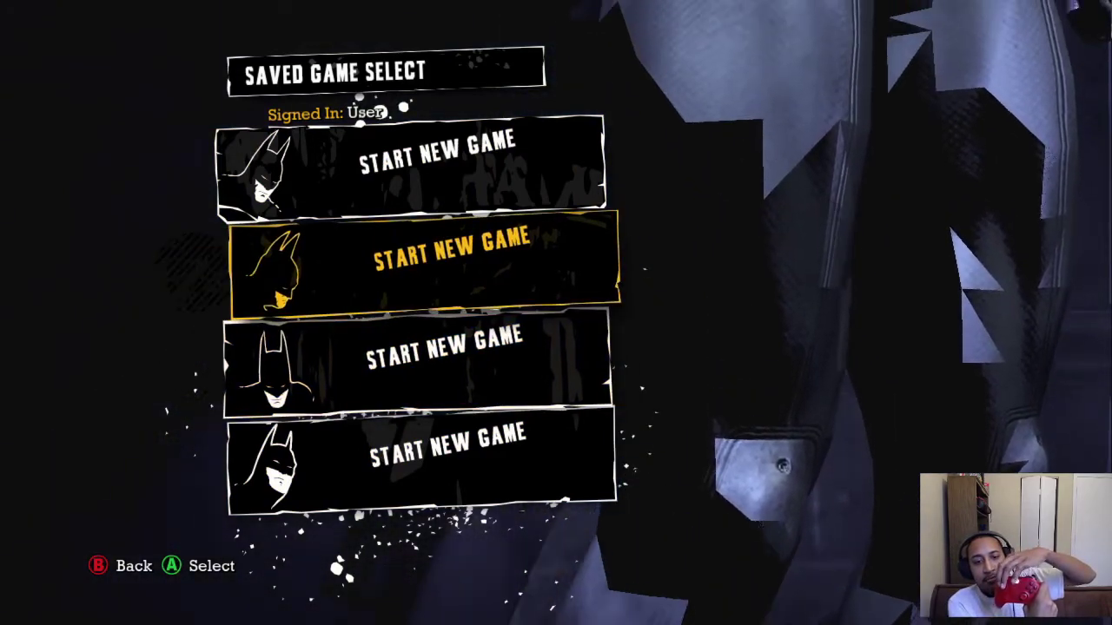
key("Down")
key("Down")
key("Up")
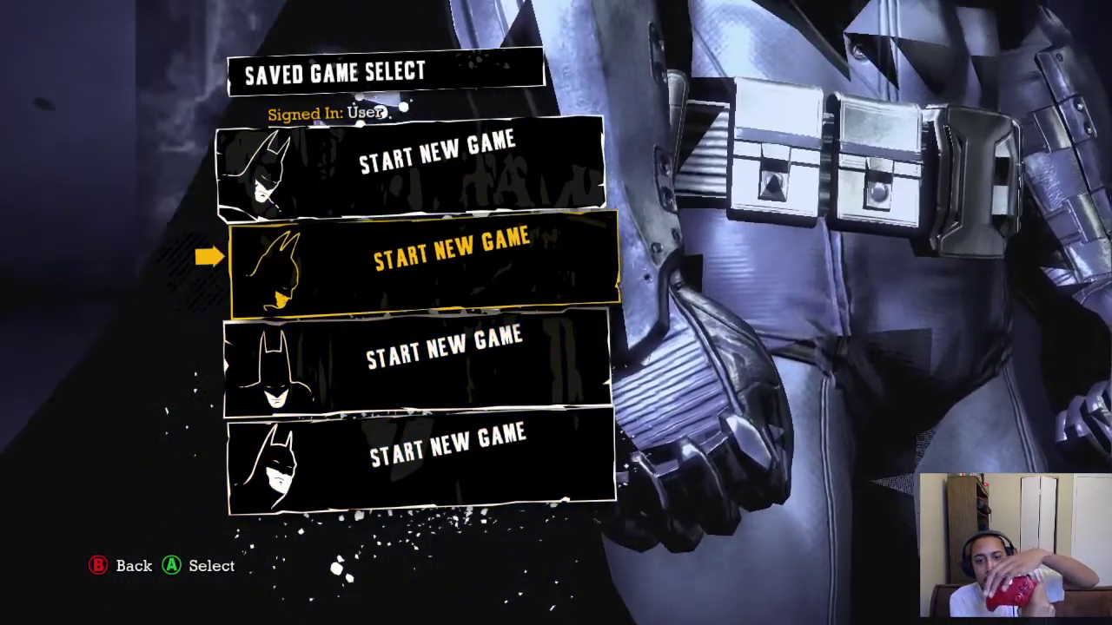
key("Up")
key("Down")
key("Down")
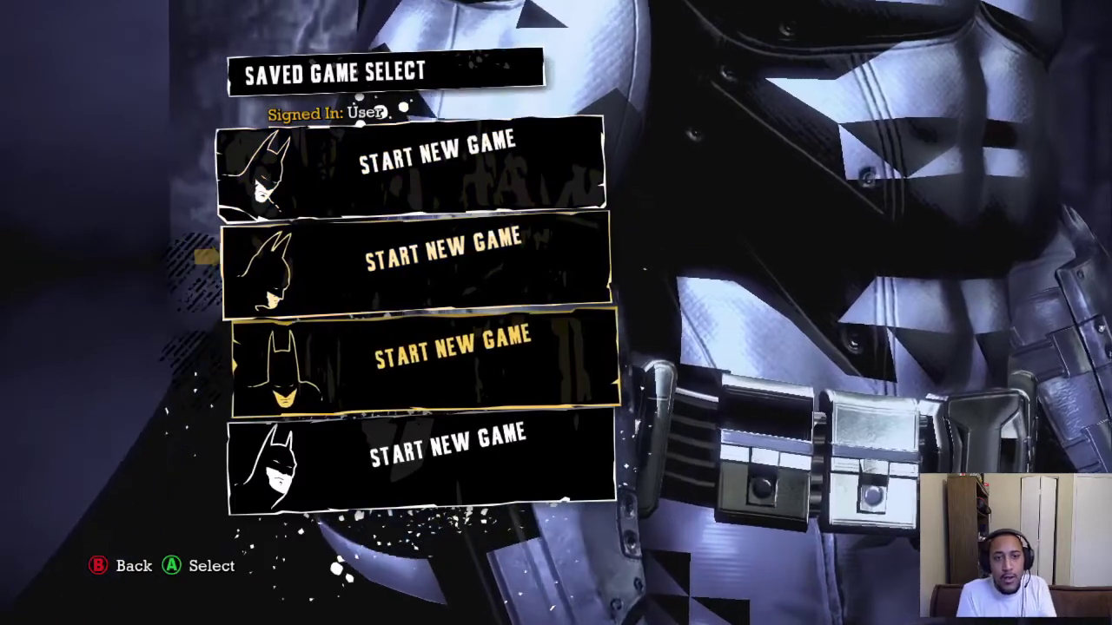
key("Up")
key("Up")
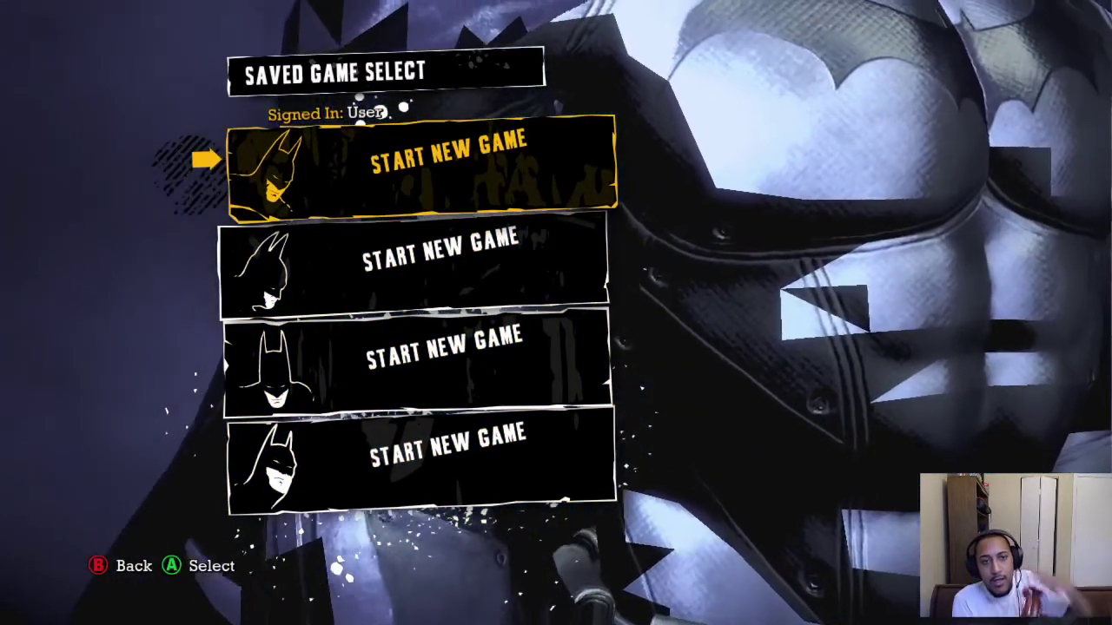
key("Down")
key("Down")
key("Up")
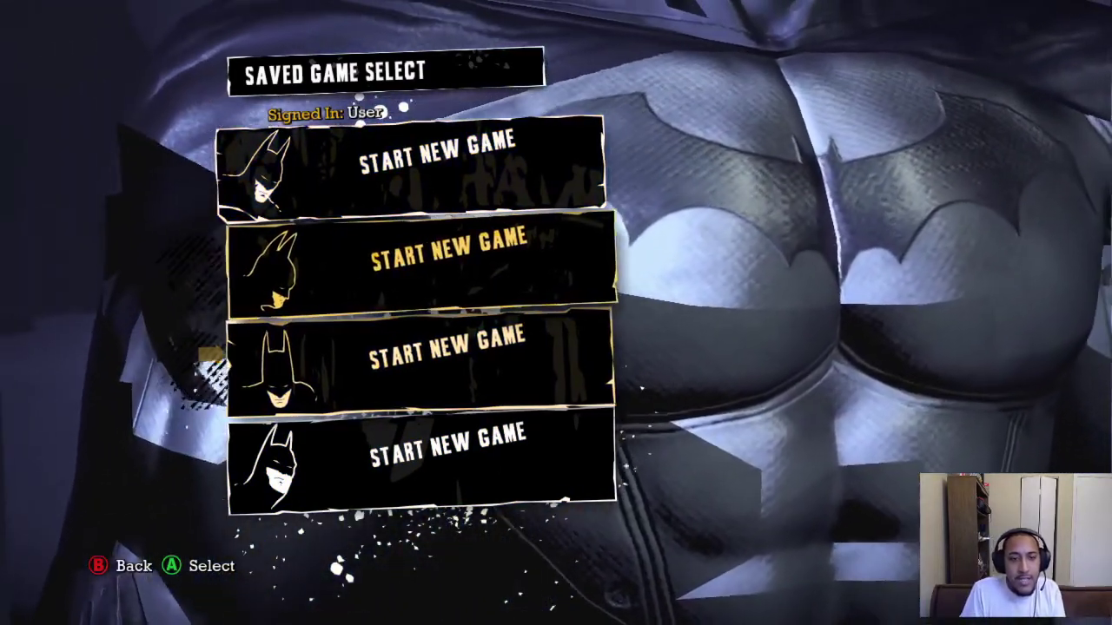
Check the Game Options of a new game, including Brightness, and back out to return to the saved game selection
key("Down")
key("Down")
key("Return")
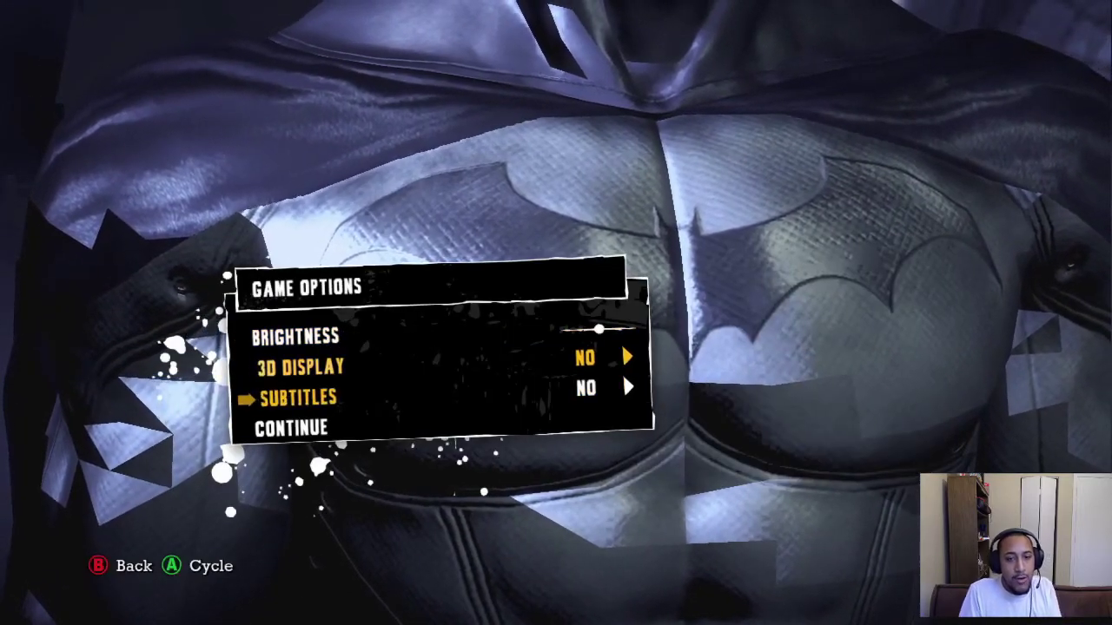
key("Up")
key("Up")
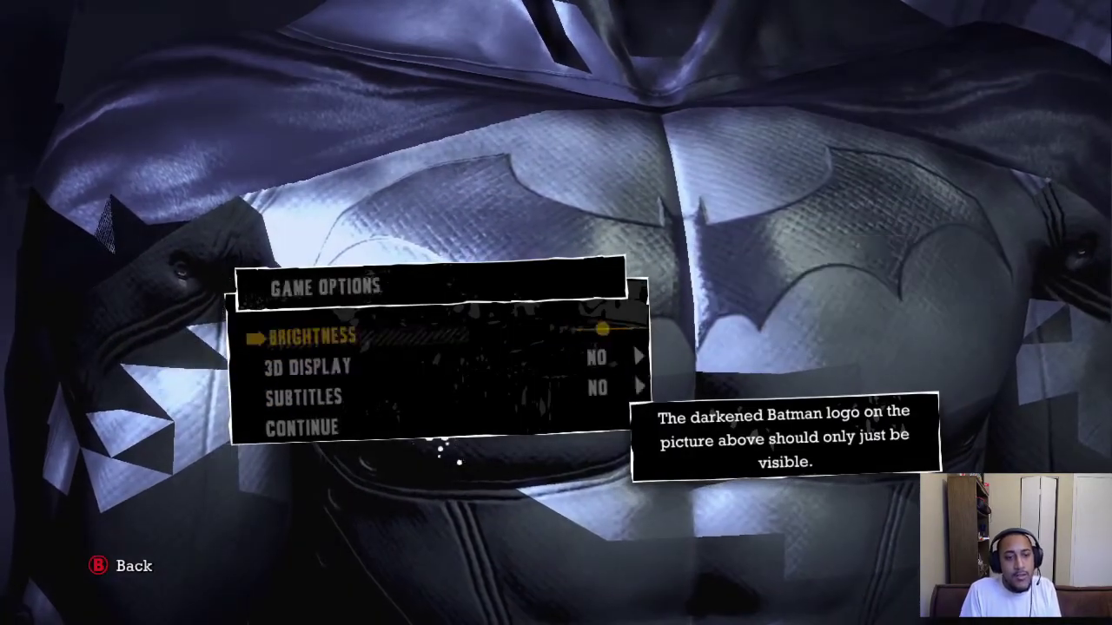
key("Escape")
key("Escape")
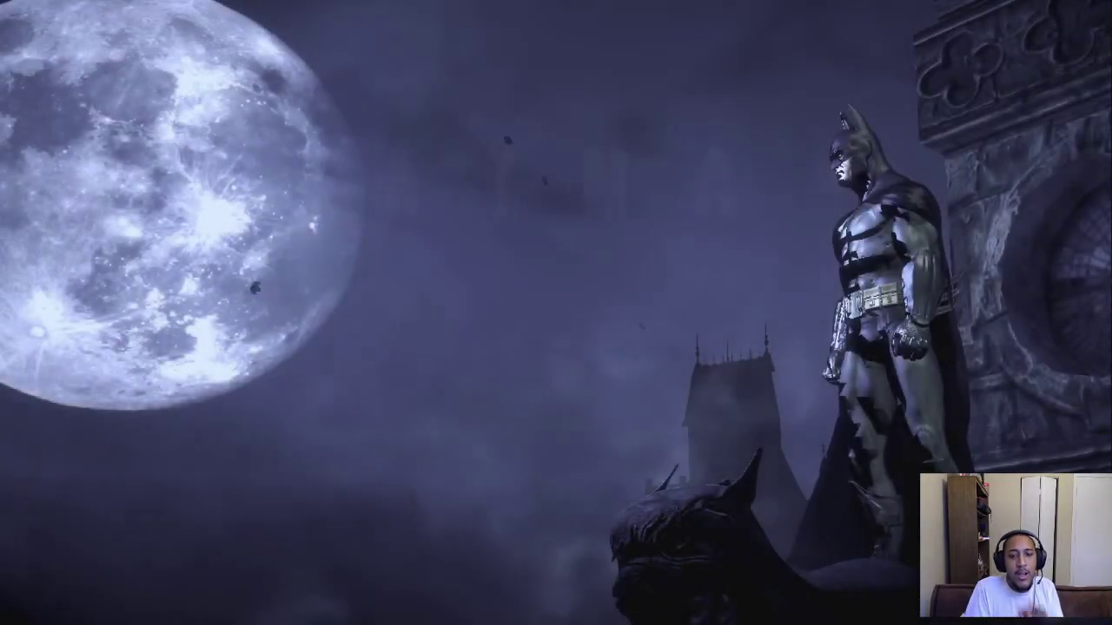
key("Return")
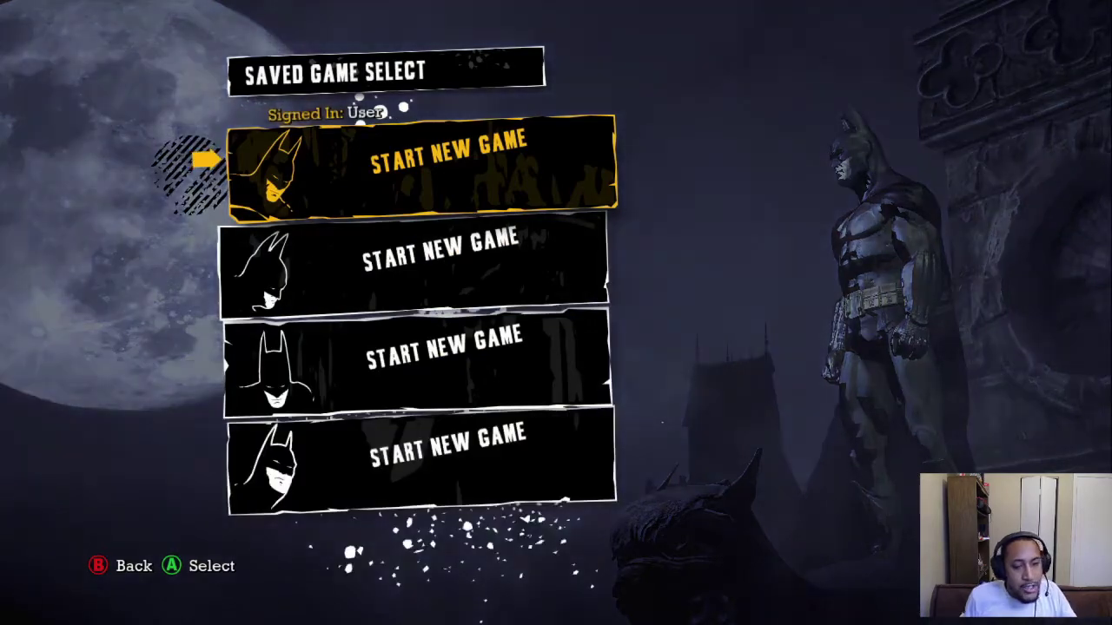